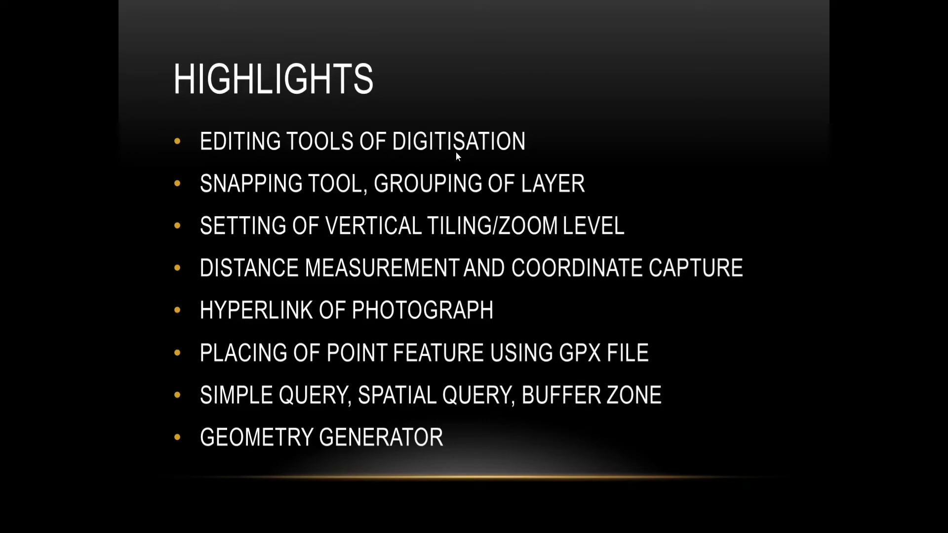
click(416, 189)
click(416, 189)
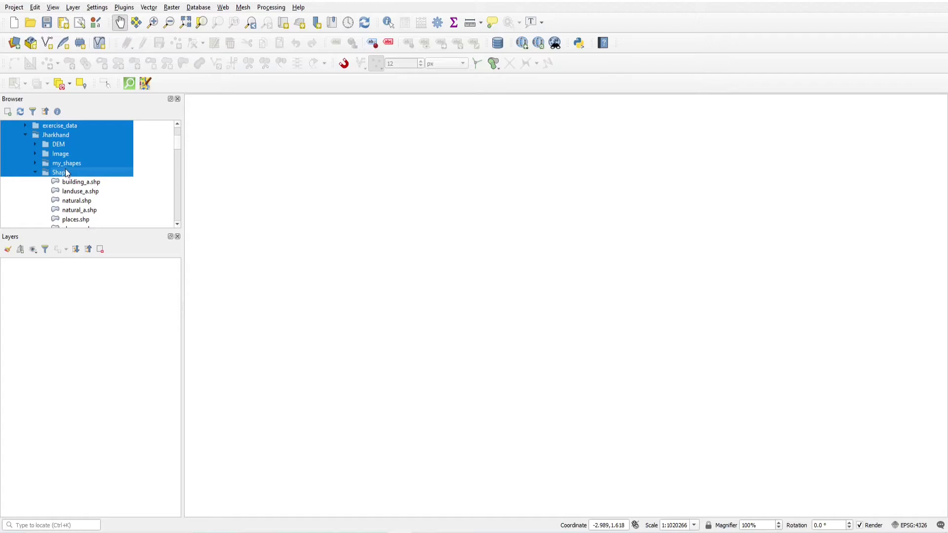
- Add all shapefiles in the Jharkhand Shape folder, from building_a.shp through waterways.shp, to the project
click(96, 182)
scroll(99, 177, down, 1)
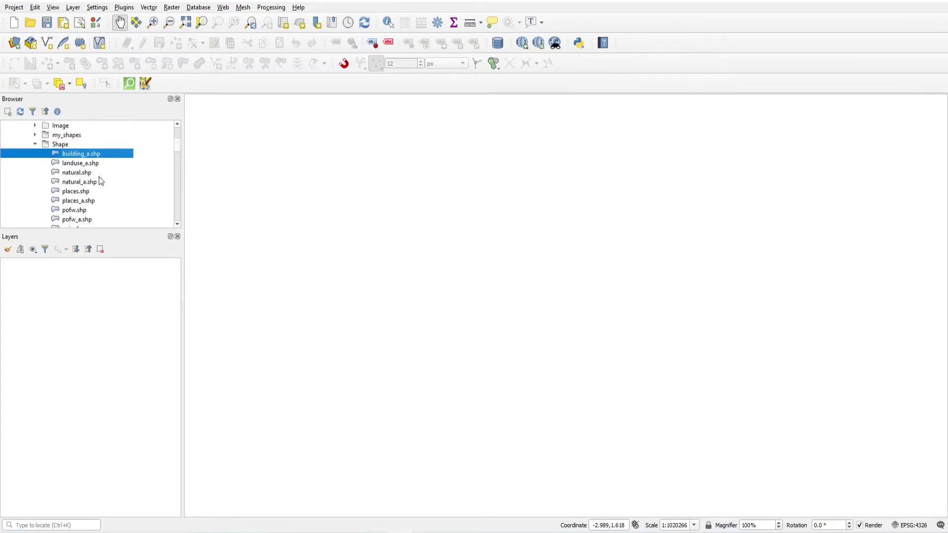
scroll(100, 176, down, 5)
shift+click(96, 172)
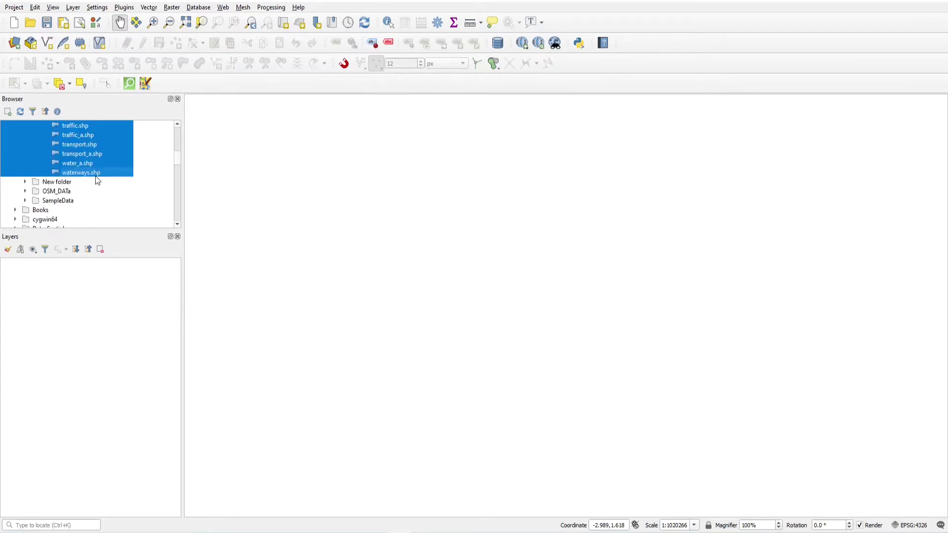
right_click(96, 175)
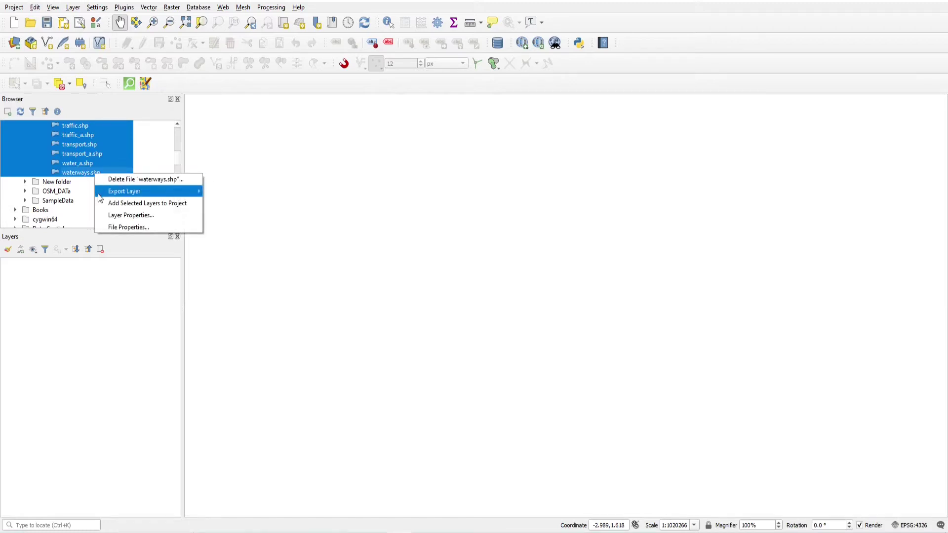
click(120, 203)
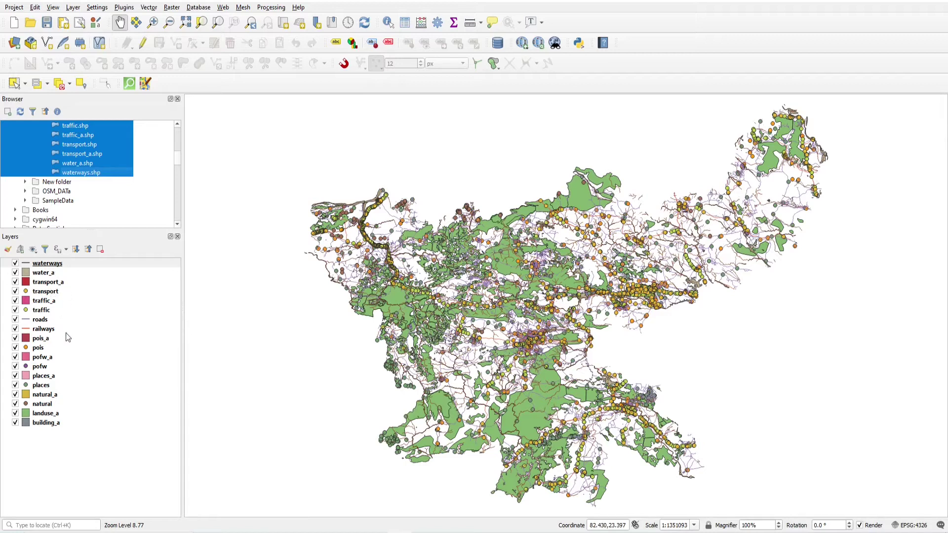
- Create a new layer group named Point below the existing layers
click(59, 449)
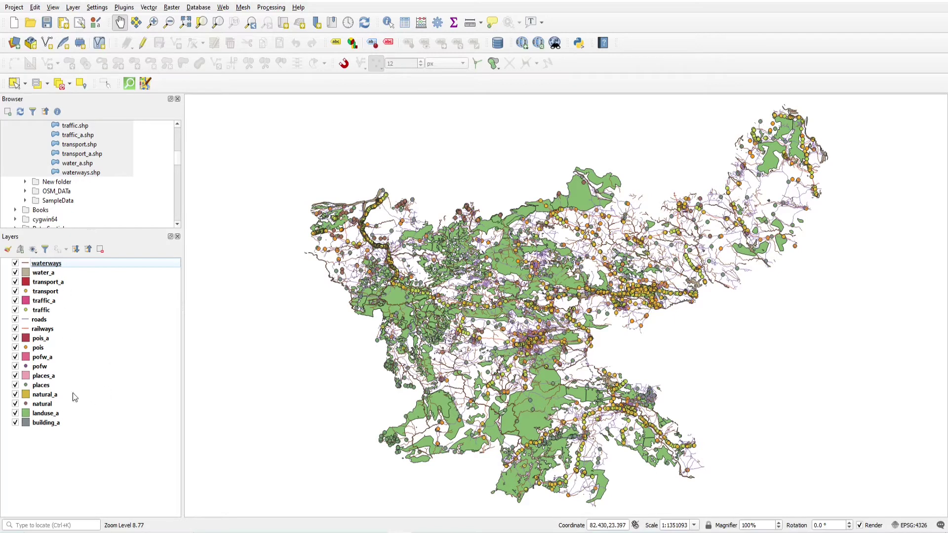
right_click(67, 449)
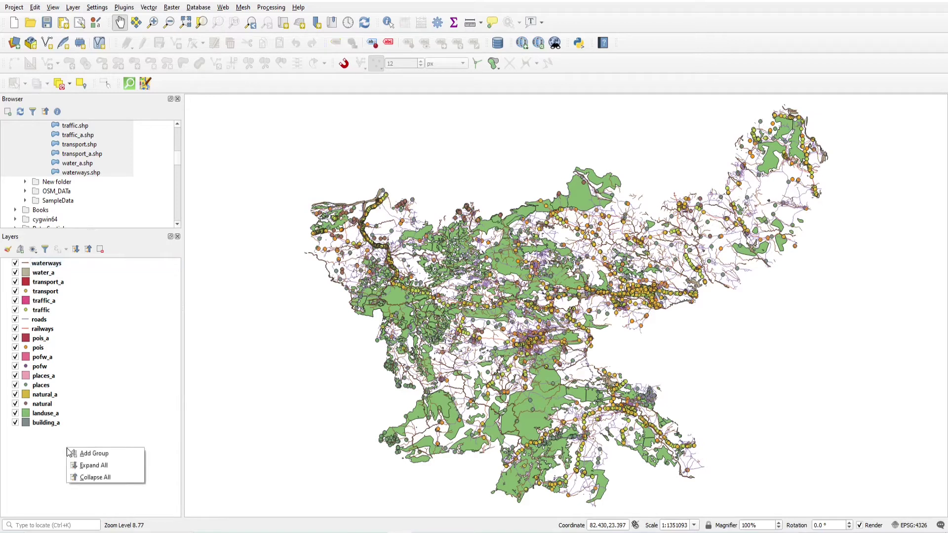
right_click(45, 447)
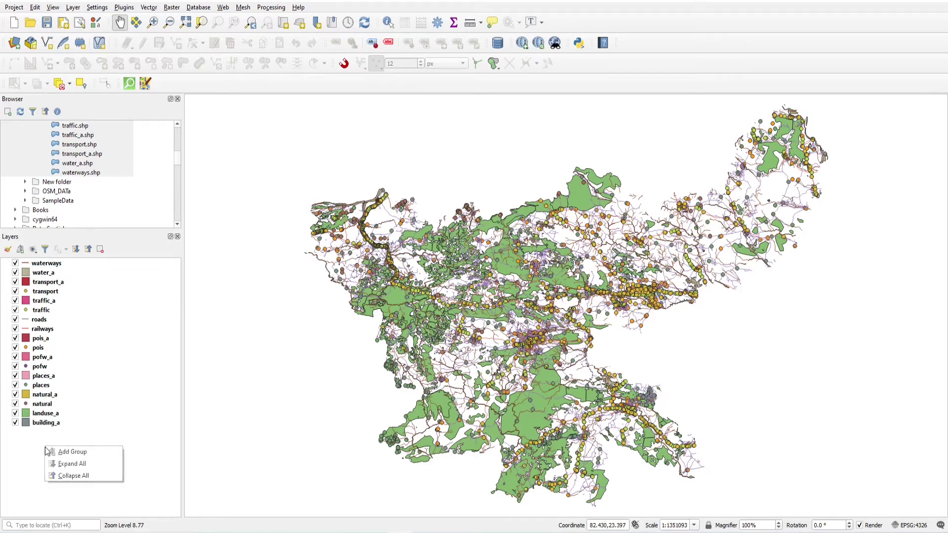
click(64, 455)
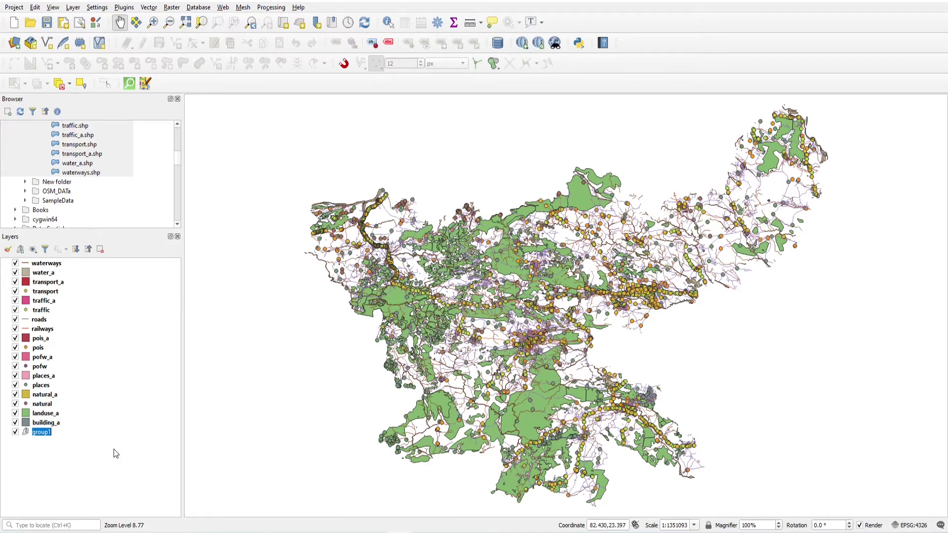
text(Point)
key(Return)
- Create two more layer groups named Line and Polygon below the Point group
right_click(35, 447)
click(46, 453)
right_click(46, 455)
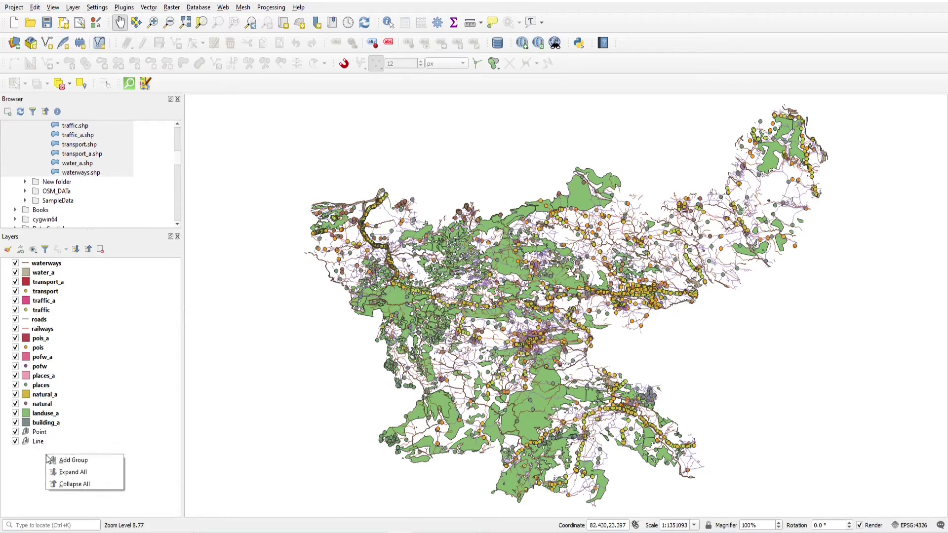
click(54, 462)
text(Polygon)
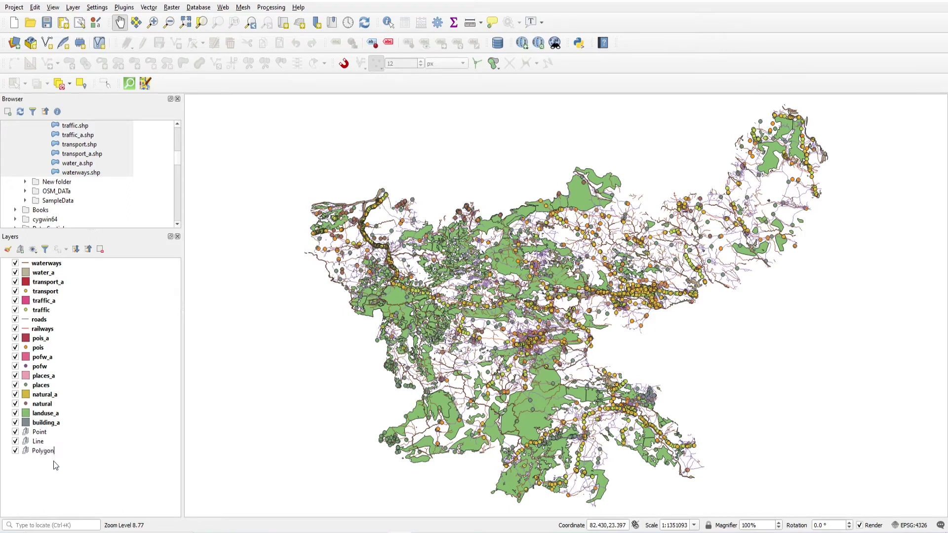
key(Return)
- Move the transport, traffic, pois, pofw, places and natural layers into the Point group and collapse the group
click(39, 441)
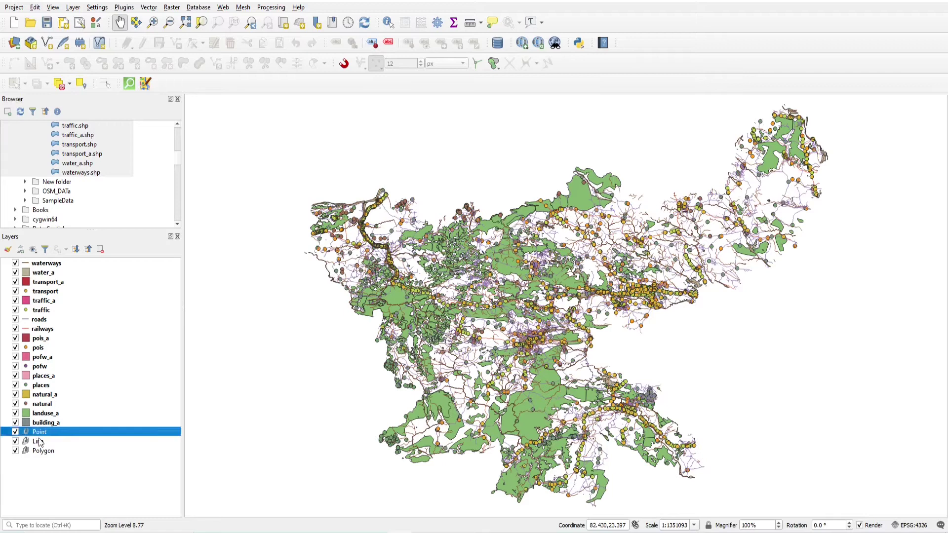
click(49, 292)
ctrl+click(49, 311)
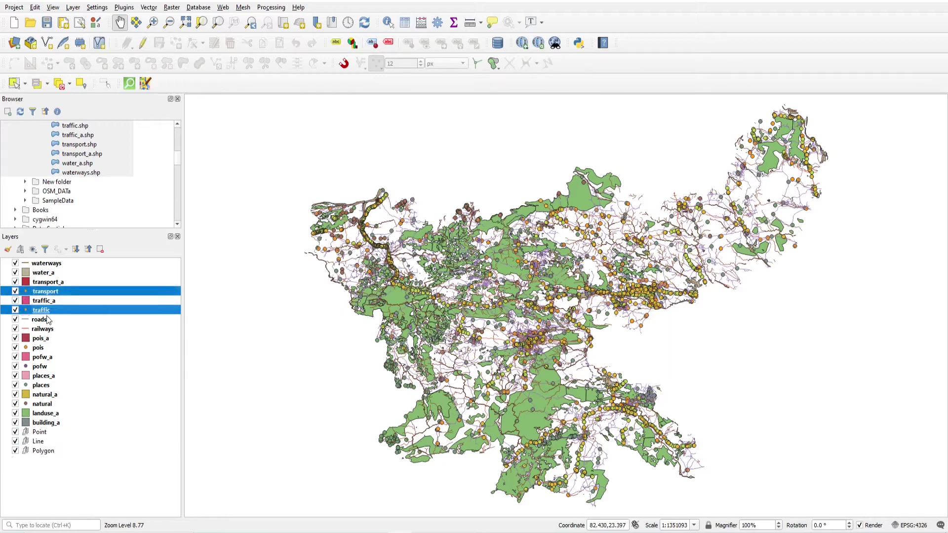
ctrl+click(42, 348)
ctrl+click(40, 368)
ctrl+click(42, 387)
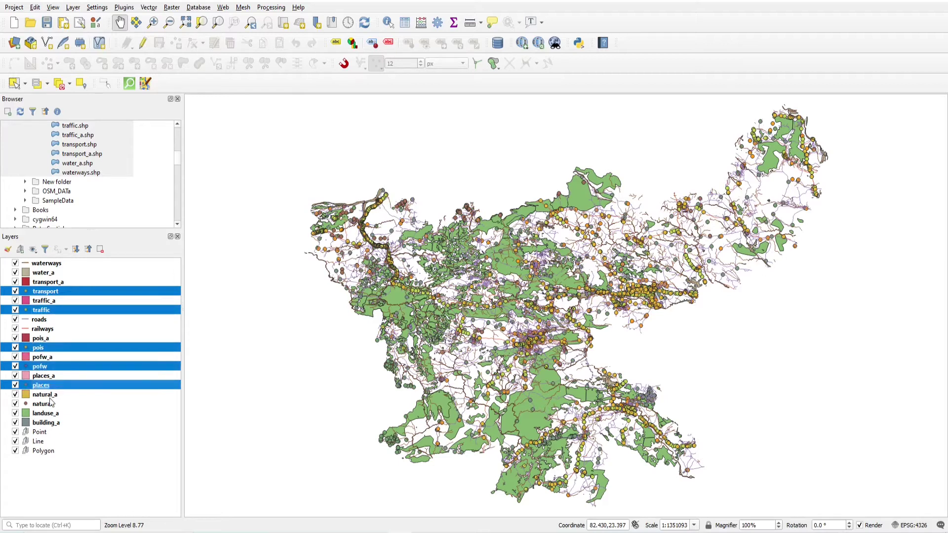
ctrl+click(48, 406)
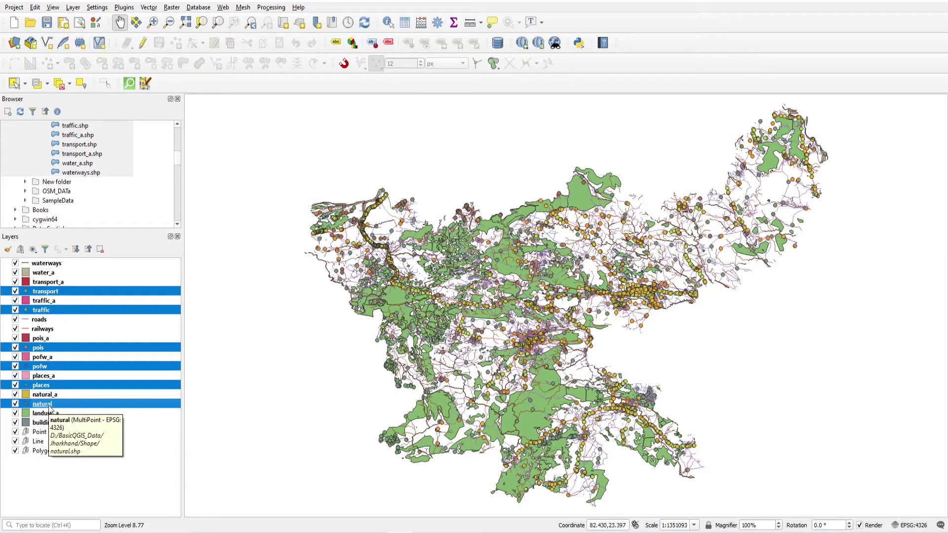
drag(46, 406, 70, 433)
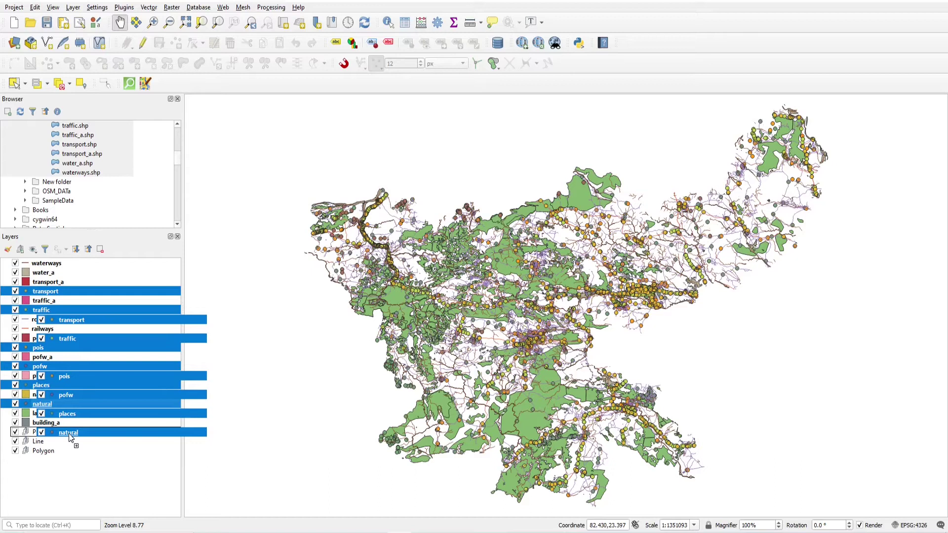
drag(70, 438, 71, 438)
drag(70, 435, 71, 434)
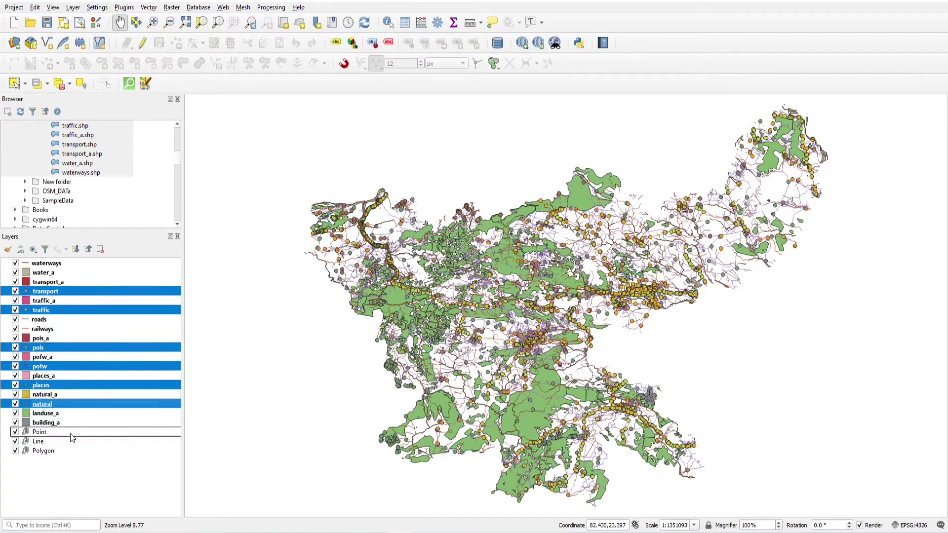
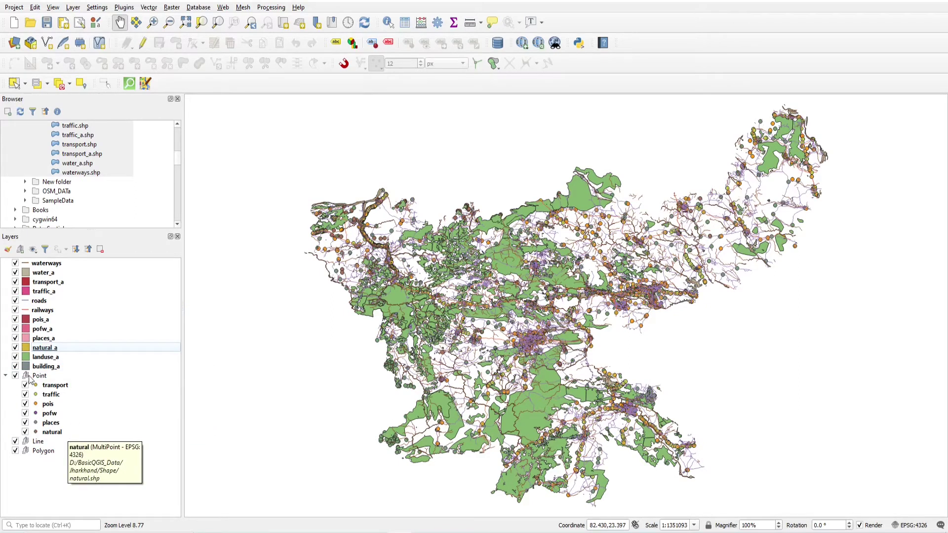
click(6, 376)
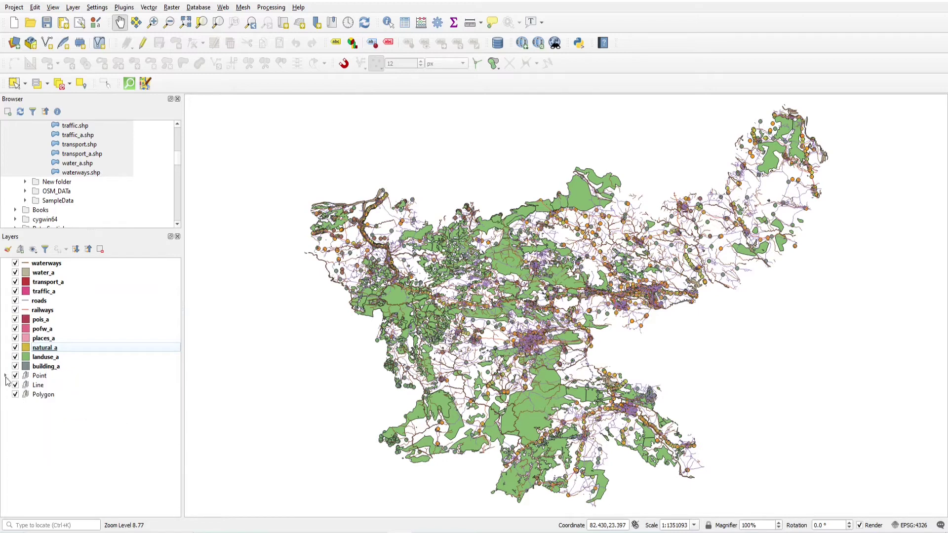
- Move the waterways, roads and railways layers into the Line group
click(44, 310)
ctrl+click(42, 301)
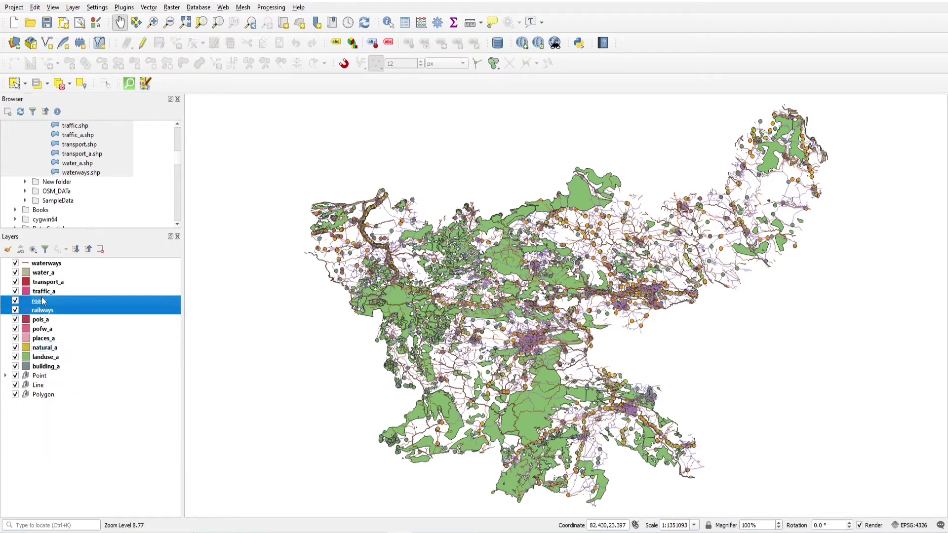
ctrl+click(52, 266)
drag(55, 311, 83, 385)
- Move all layers from water_a through building_a into the Polygon group and collapse the expanded groups
click(55, 341)
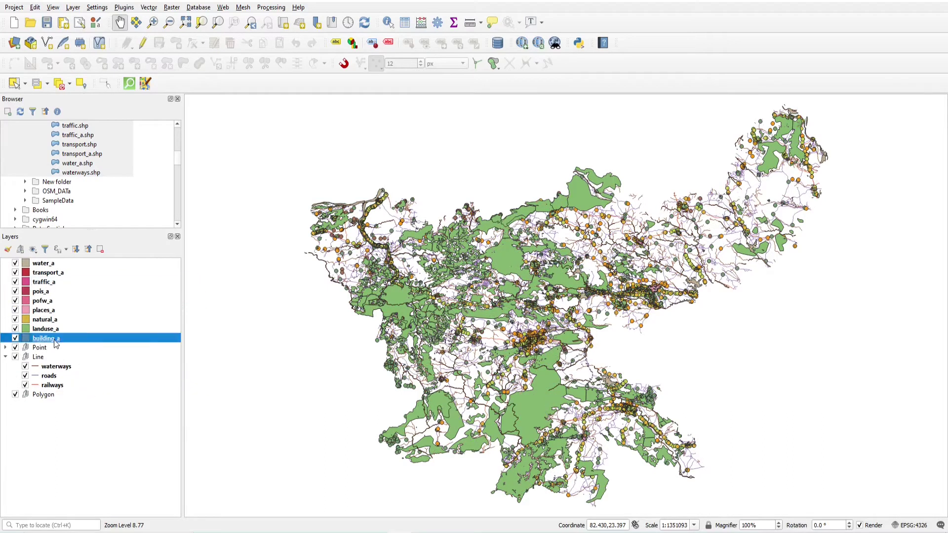
shift+click(49, 266)
drag(54, 343, 70, 402)
click(5, 310)
click(5, 272)
click(5, 283)
click(5, 282)
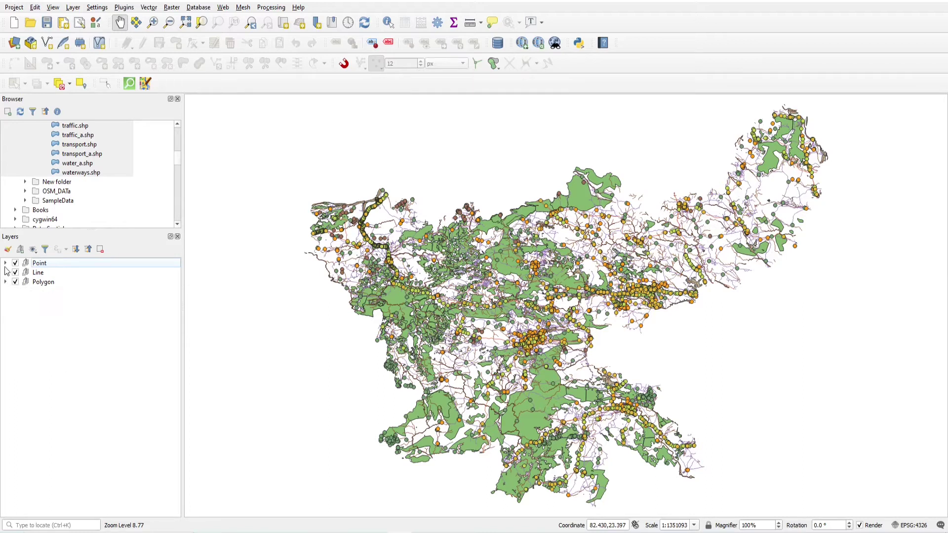
- Check group visibility on the map by hiding and showing the Polygon, Line and Point groups again
click(15, 282)
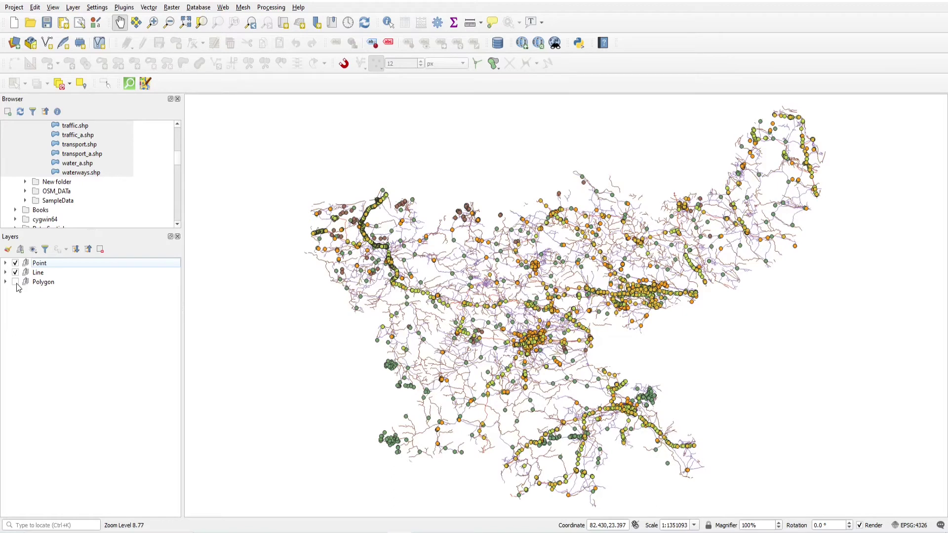
click(16, 283)
click(16, 283)
click(15, 273)
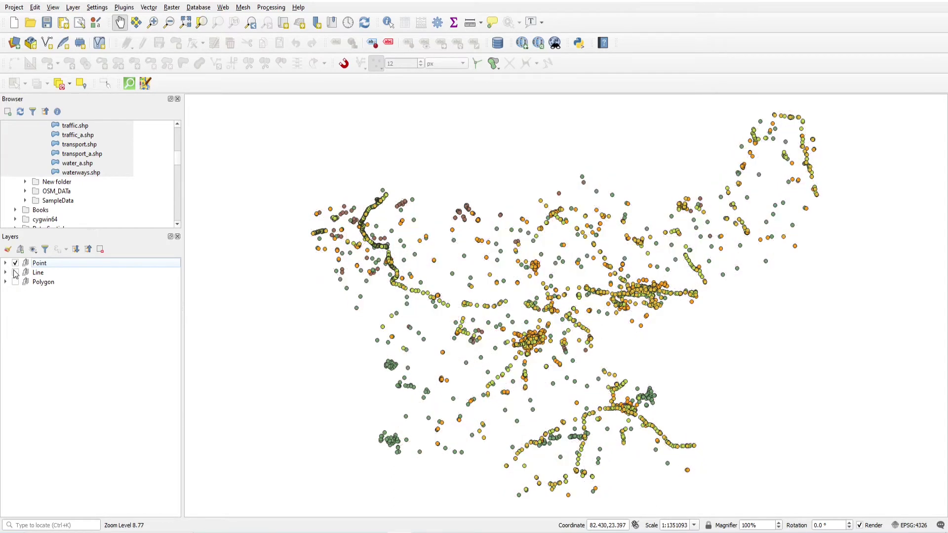
click(15, 273)
click(16, 264)
click(15, 263)
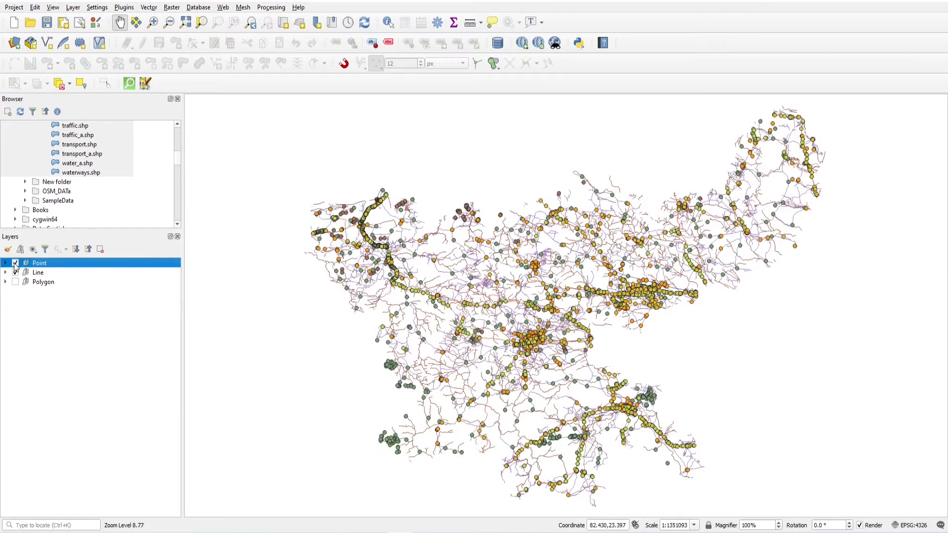
click(15, 282)
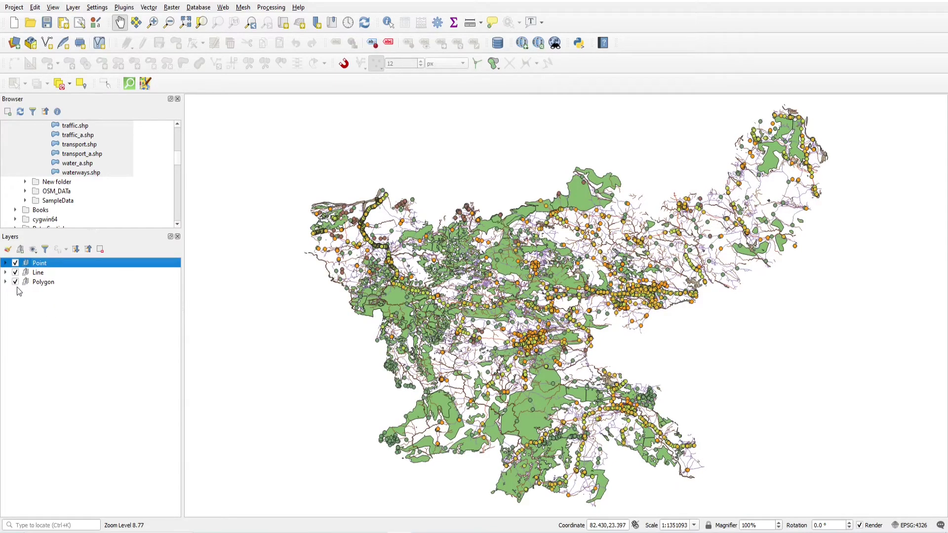
click(50, 299)
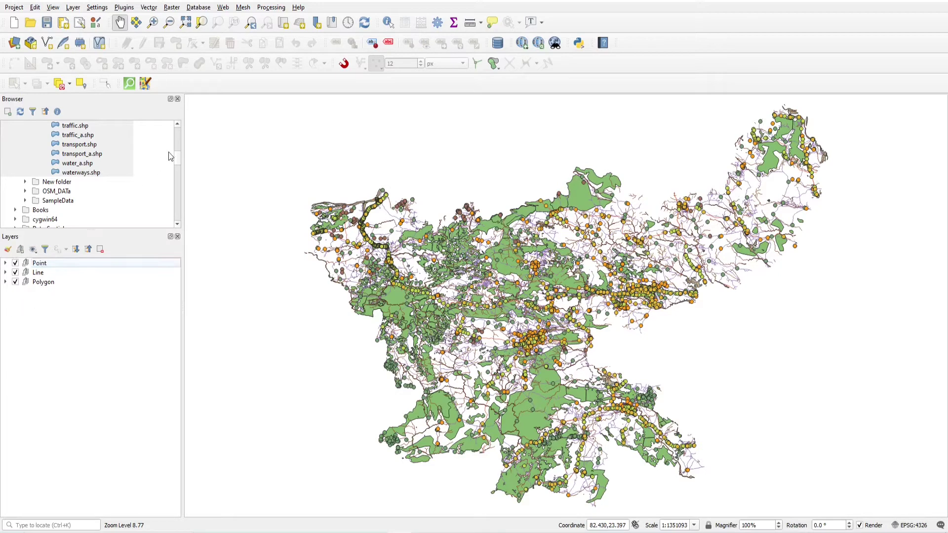
- Collapse the D: drive, bring up the XYZ Tiles sources, and create a layer group named Image
drag(178, 155, 180, 137)
click(5, 163)
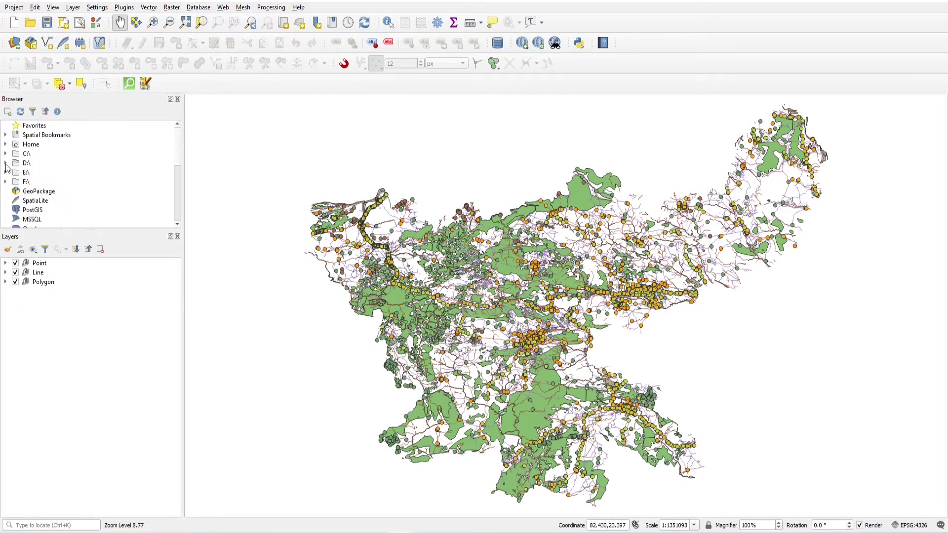
scroll(59, 205, down, 2)
scroll(68, 191, down, 2)
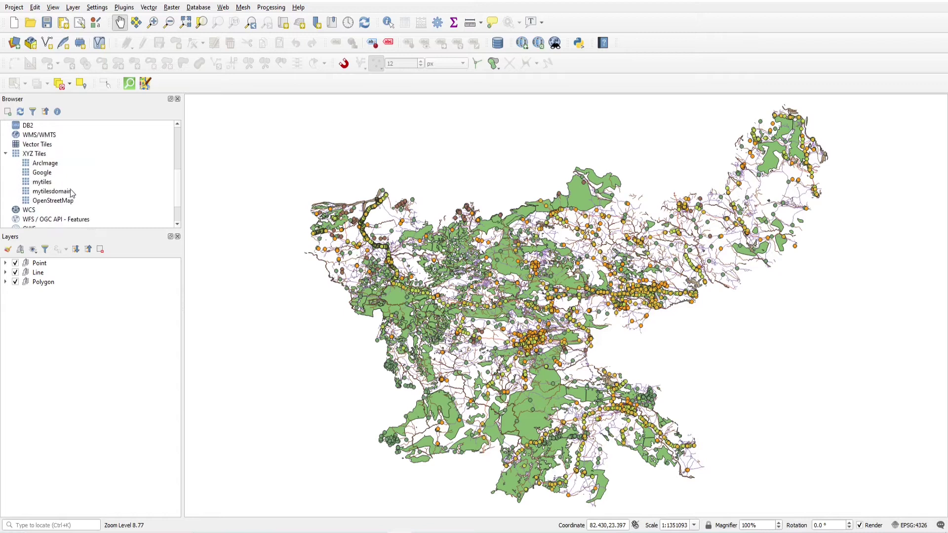
right_click(21, 306)
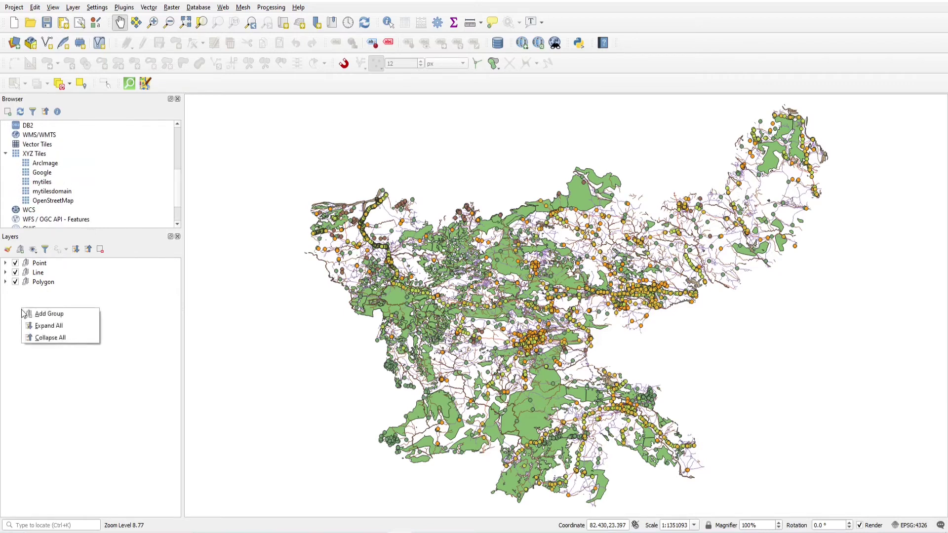
click(41, 312)
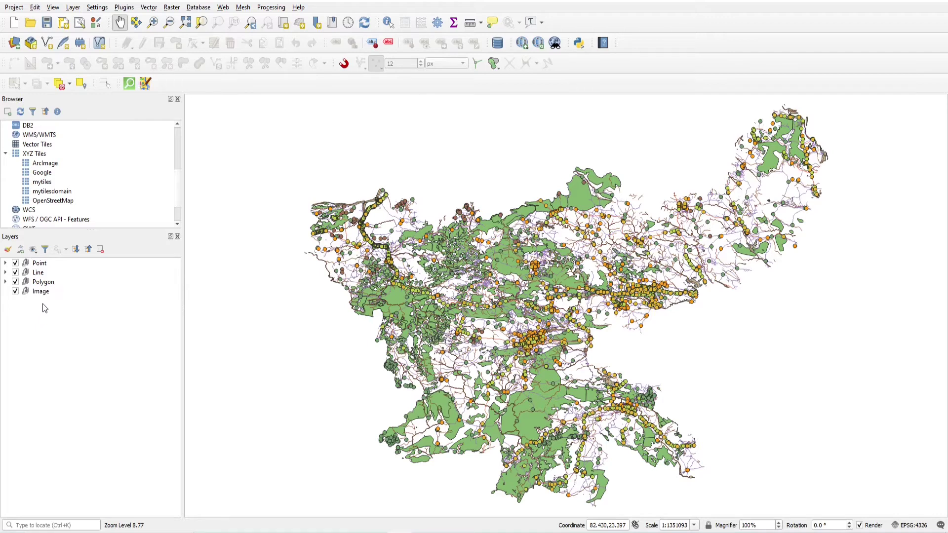
- Add the ArcImage and Google XYZ tile layers and place both in the Image group
double_click(47, 163)
drag(54, 268, 72, 301)
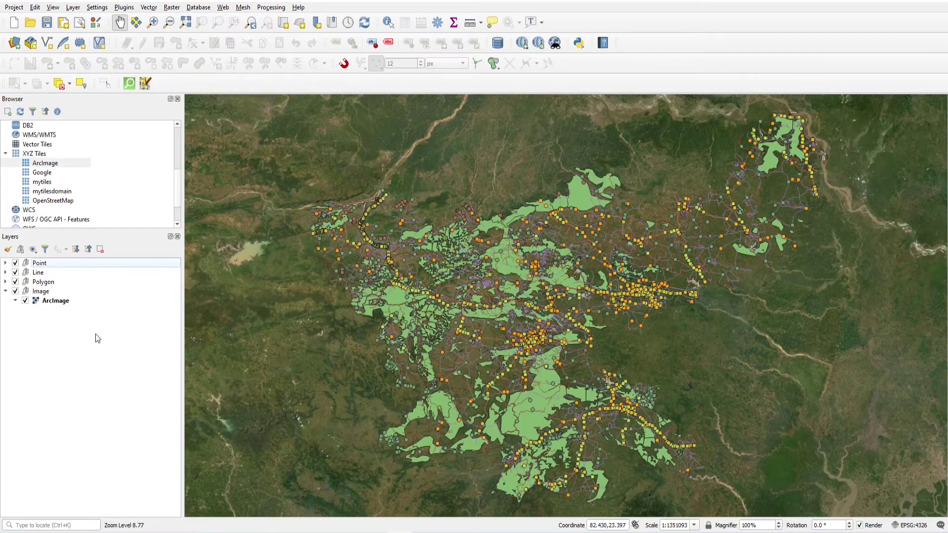
click(43, 293)
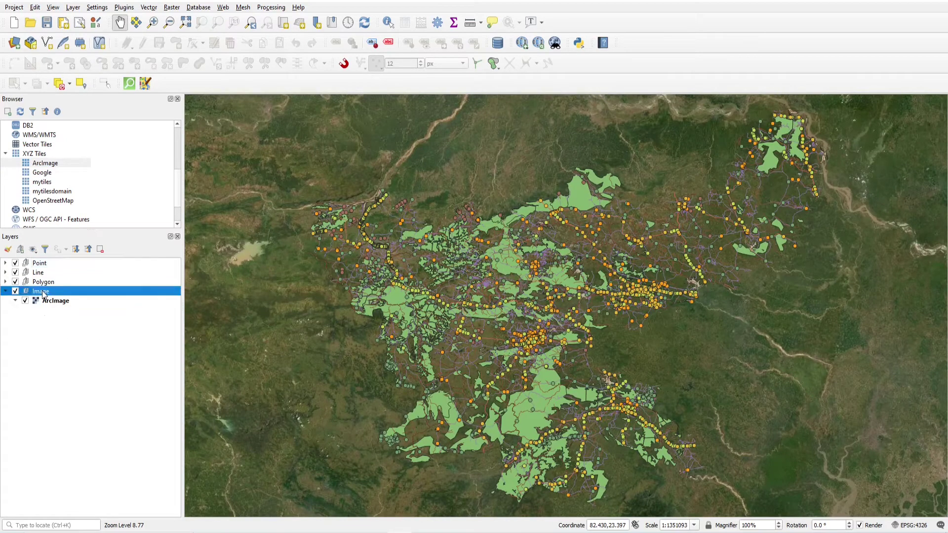
double_click(48, 172)
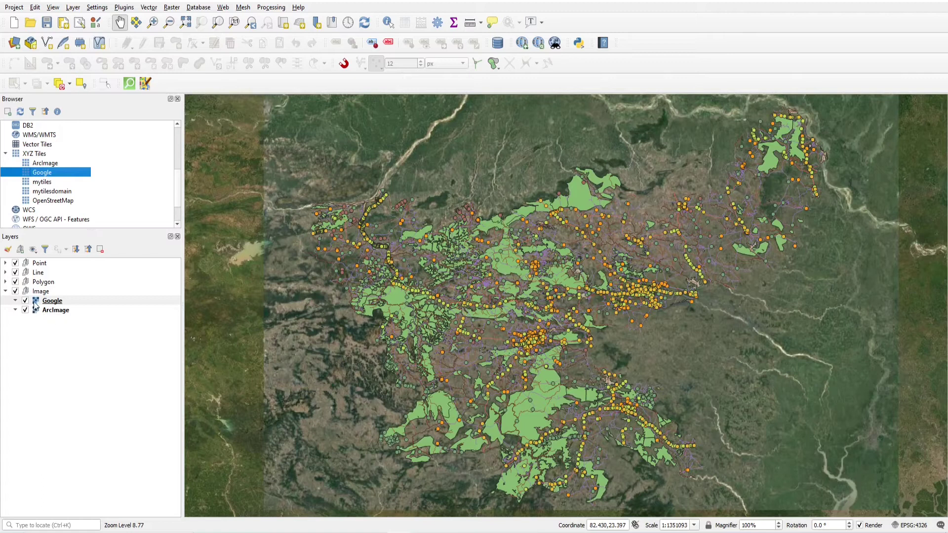
click(43, 292)
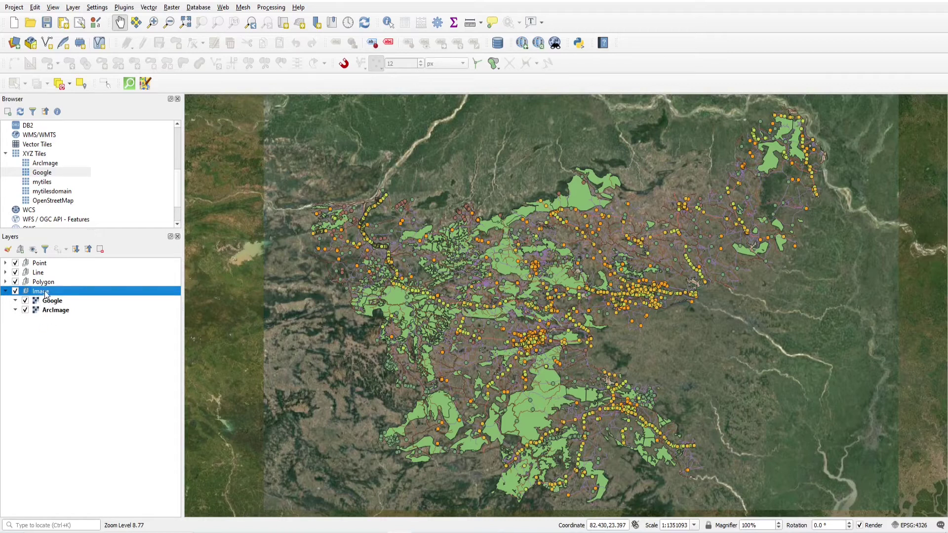
- Add the OpenStreetMap XYZ tile layer to the Image group and check it on the map
double_click(53, 200)
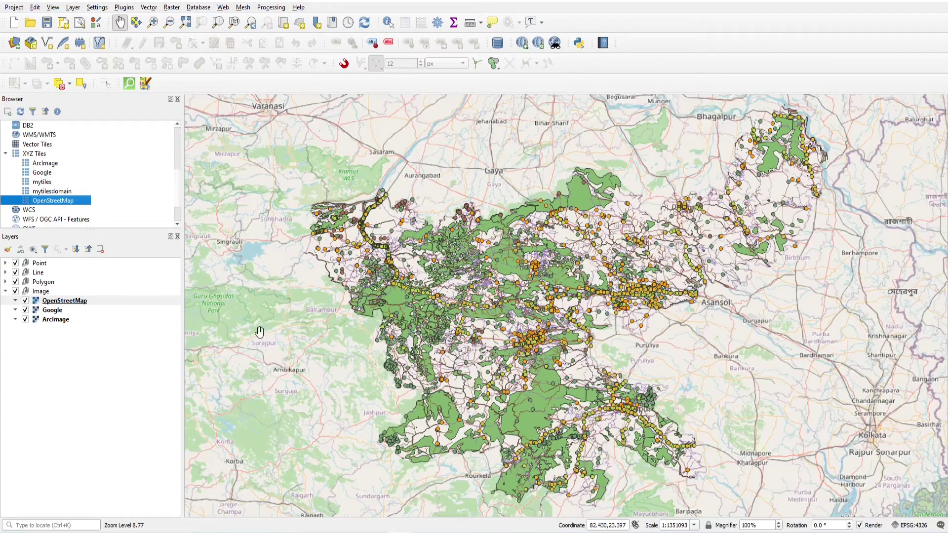
scroll(460, 295, up, 1)
scroll(459, 295, down, 1)
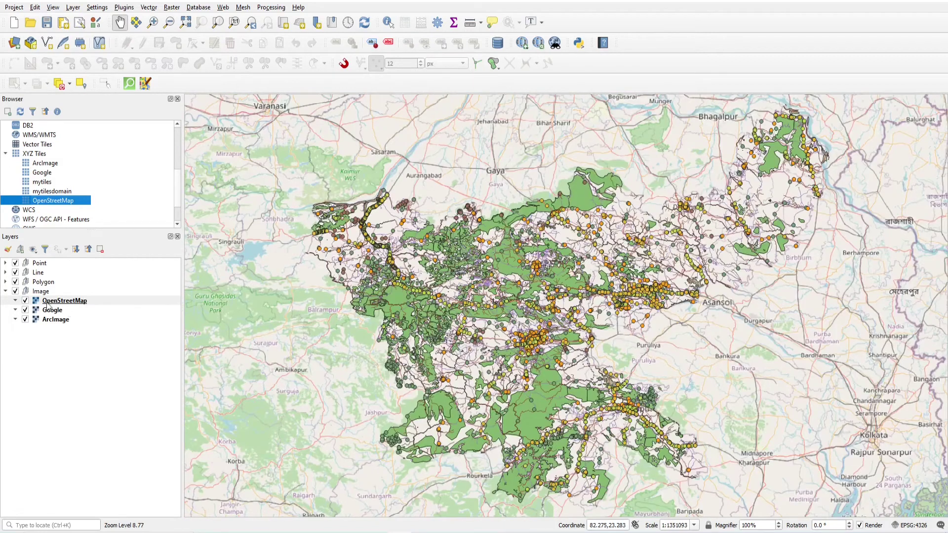
- Compare the basemaps by hiding the OpenStreetMap, Google and ArcImage layers and showing them again
click(26, 301)
click(25, 310)
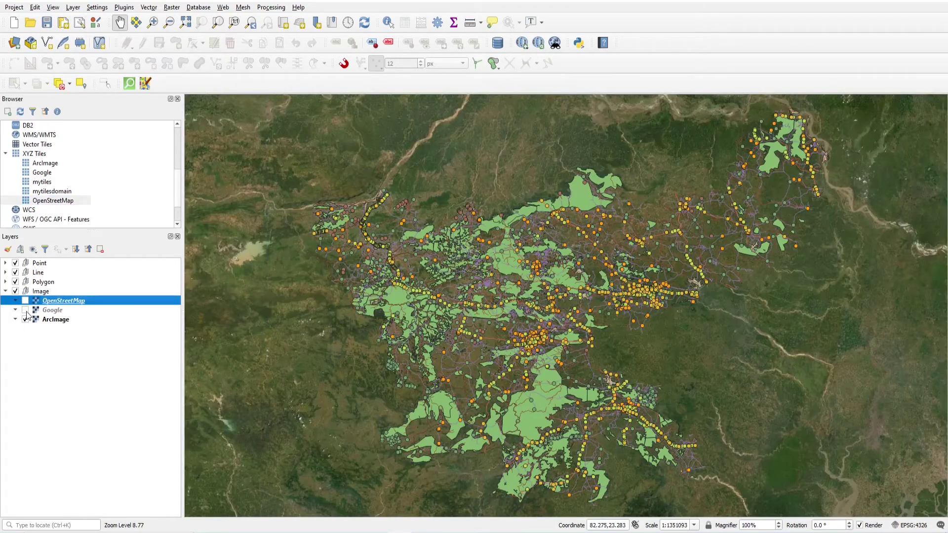
click(26, 320)
click(25, 320)
click(25, 310)
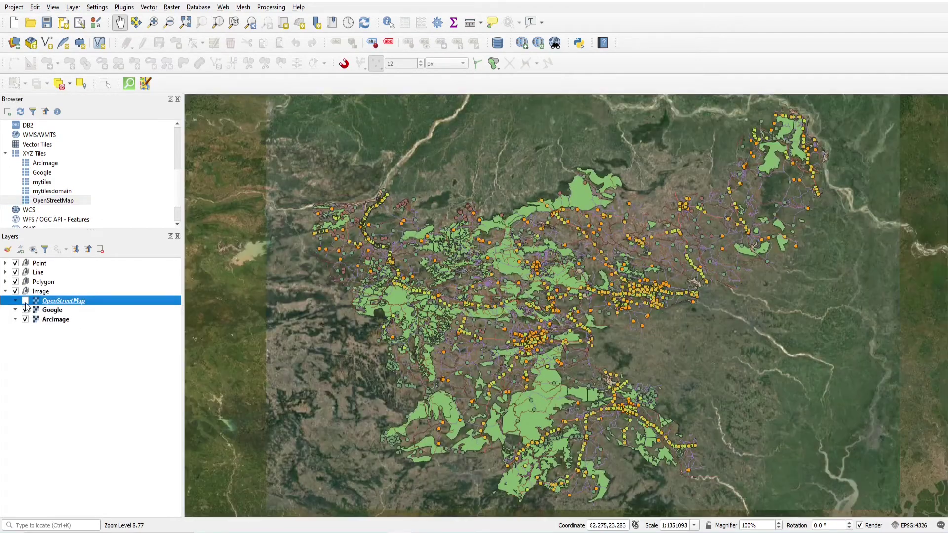
click(25, 300)
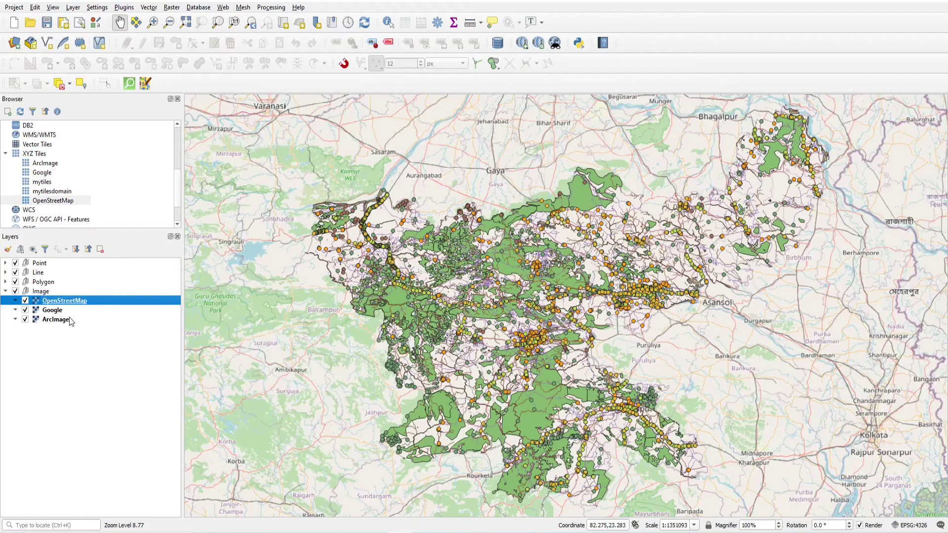
- Turn off the ArcImage, Google and OpenStreetMap layers individually while keeping the Image group visible
click(25, 320)
click(25, 310)
click(25, 301)
click(25, 301)
click(25, 301)
click(26, 310)
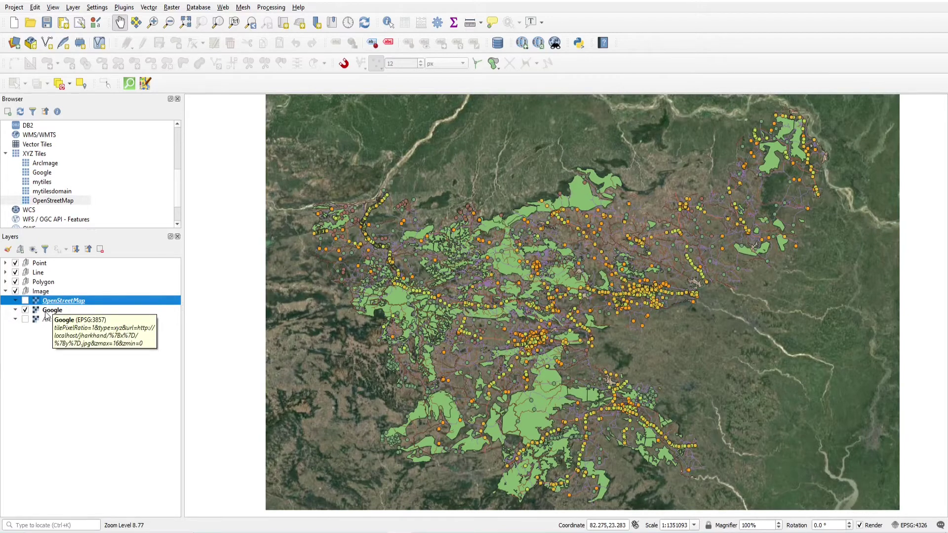
click(25, 310)
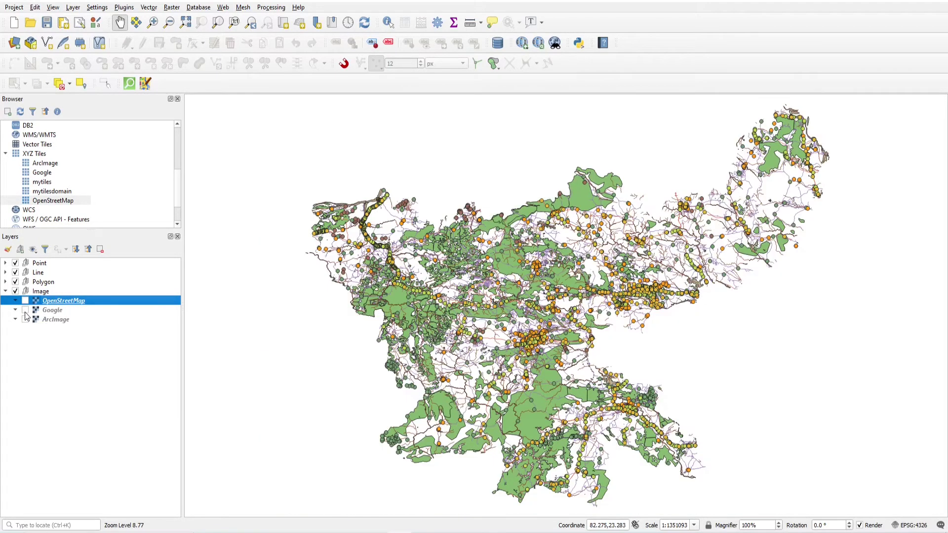
- Make the Image group mutually exclusive and switch its visible layer from OpenStreetMap to Google to ArcImage
right_click(38, 292)
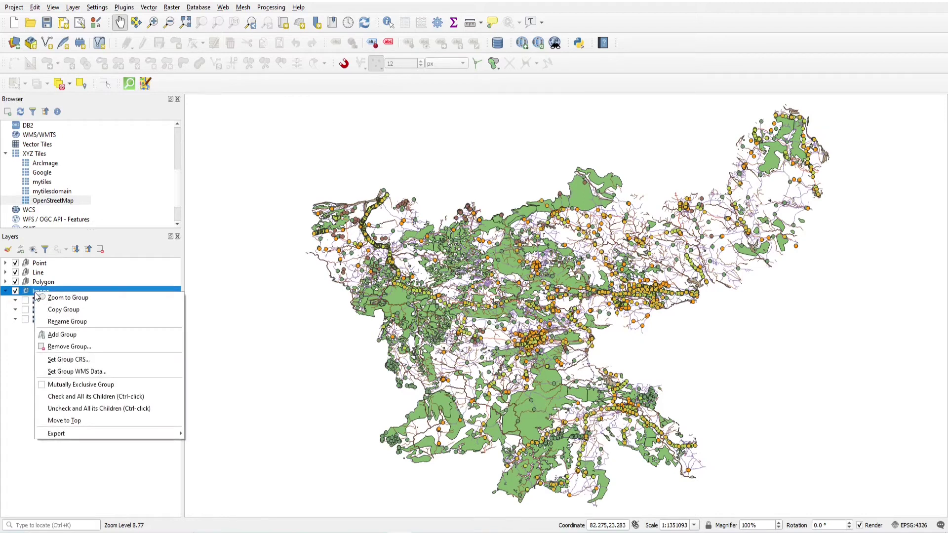
click(45, 386)
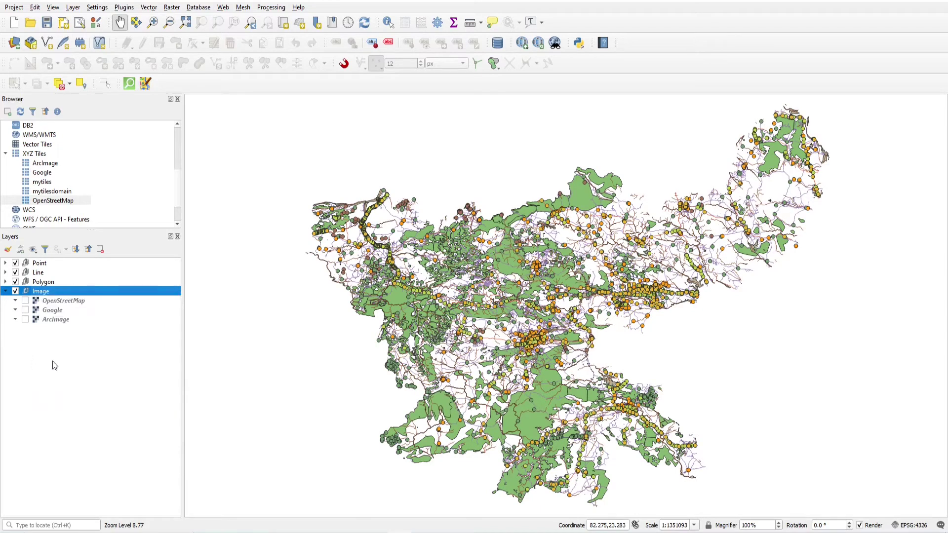
click(25, 301)
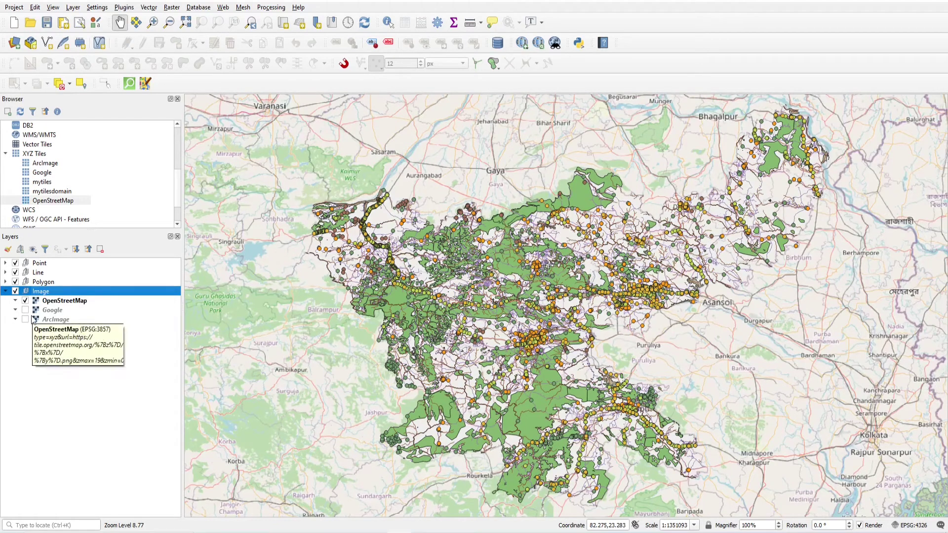
click(25, 310)
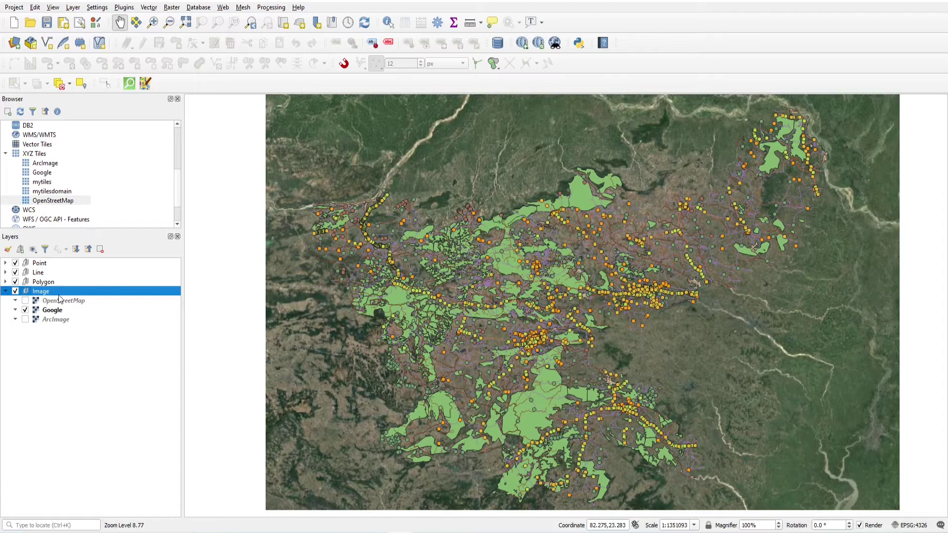
click(25, 320)
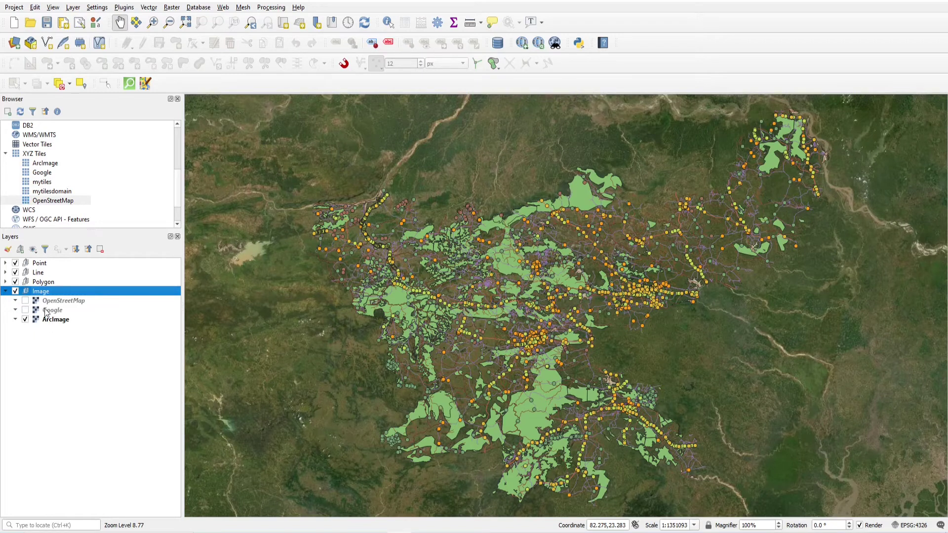
- Collapse the Image group, expand the Polygon group and make Polygon mutually exclusive
click(6, 291)
click(5, 282)
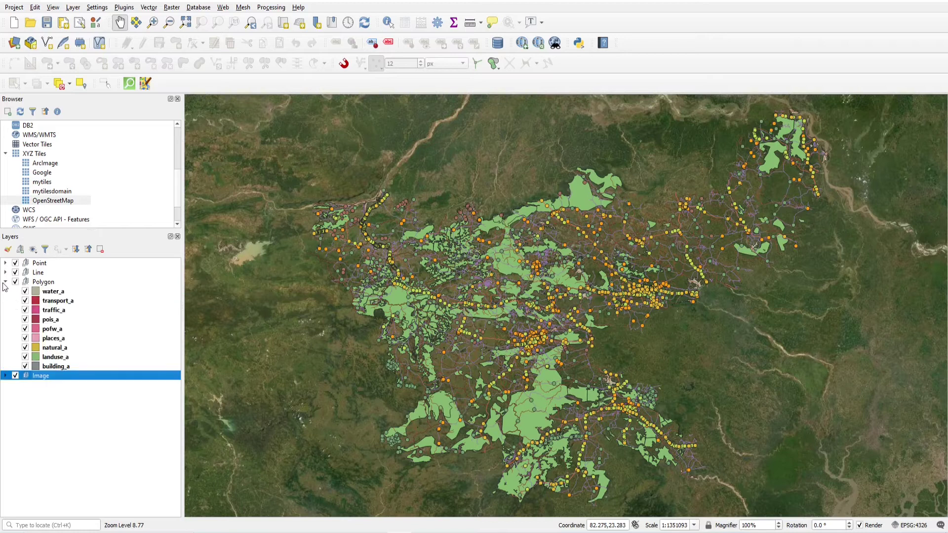
right_click(32, 280)
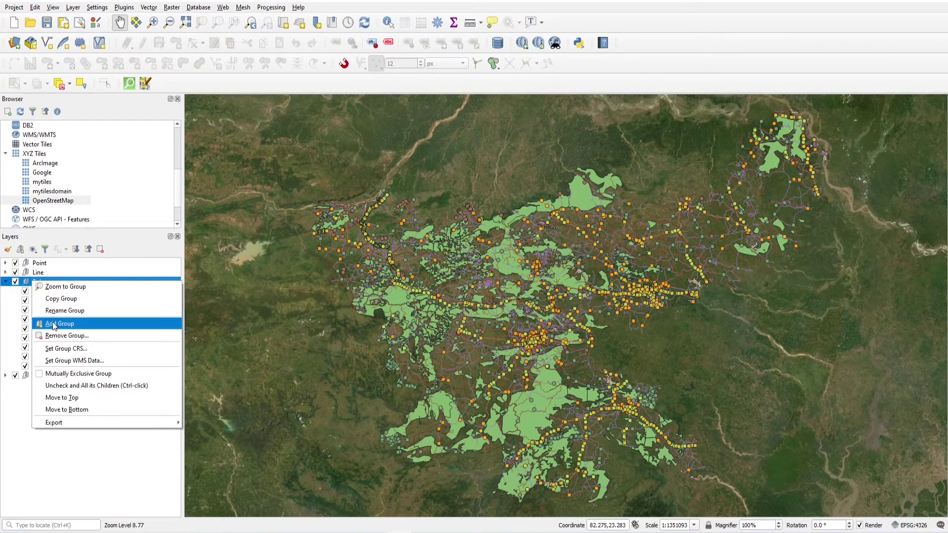
click(59, 372)
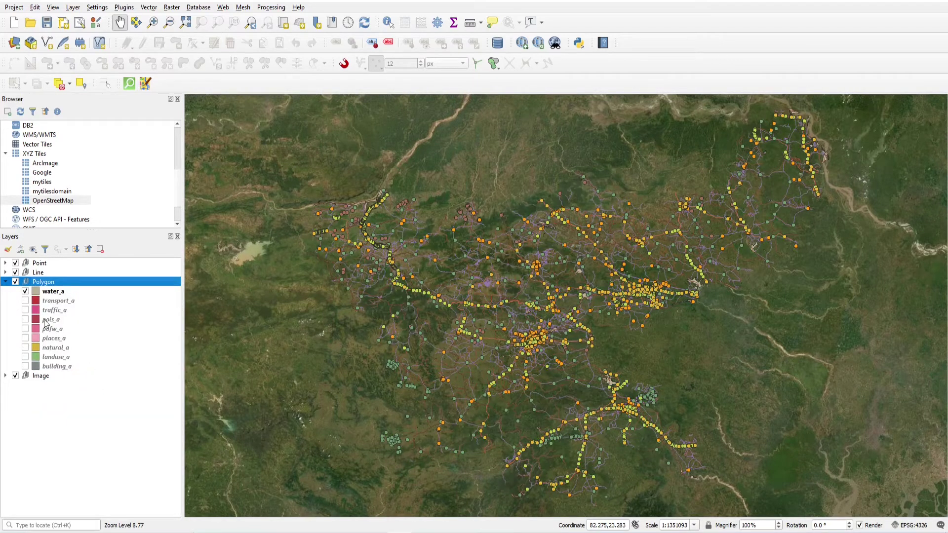
- Hide the Image, Line and Point groups and select the water_a layer in the Polygon group
click(15, 376)
click(15, 272)
click(15, 263)
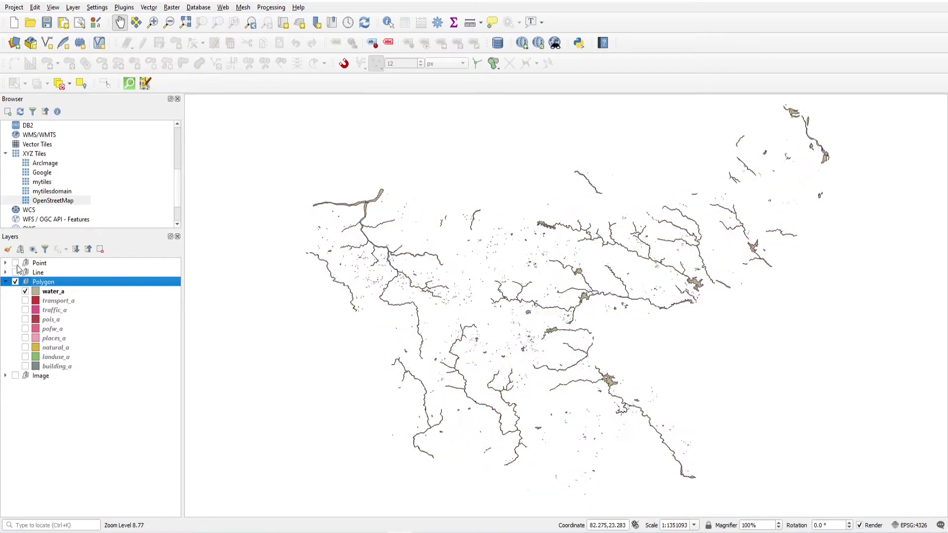
click(58, 293)
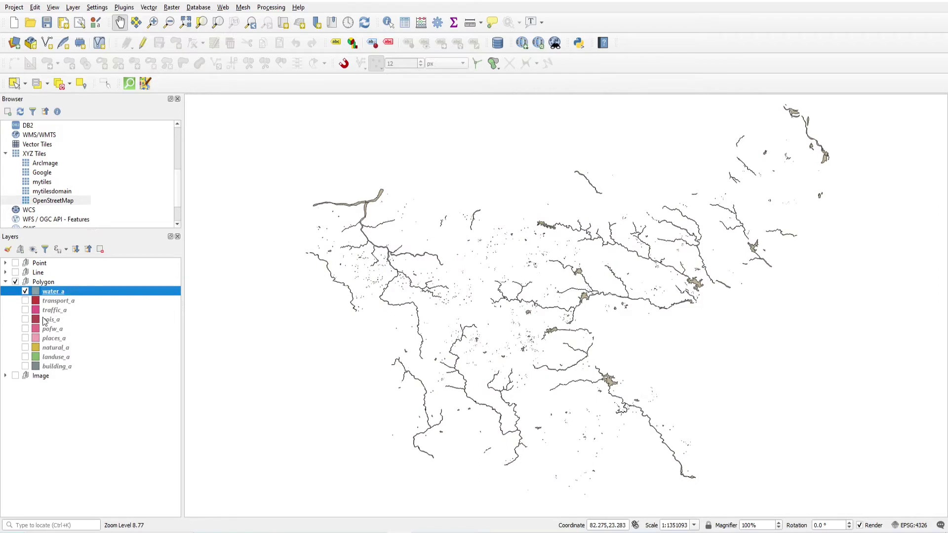
- Switch the visible Polygon layer from water_a to transport_a and building_a, and examine the building footprints up close
click(24, 291)
click(25, 301)
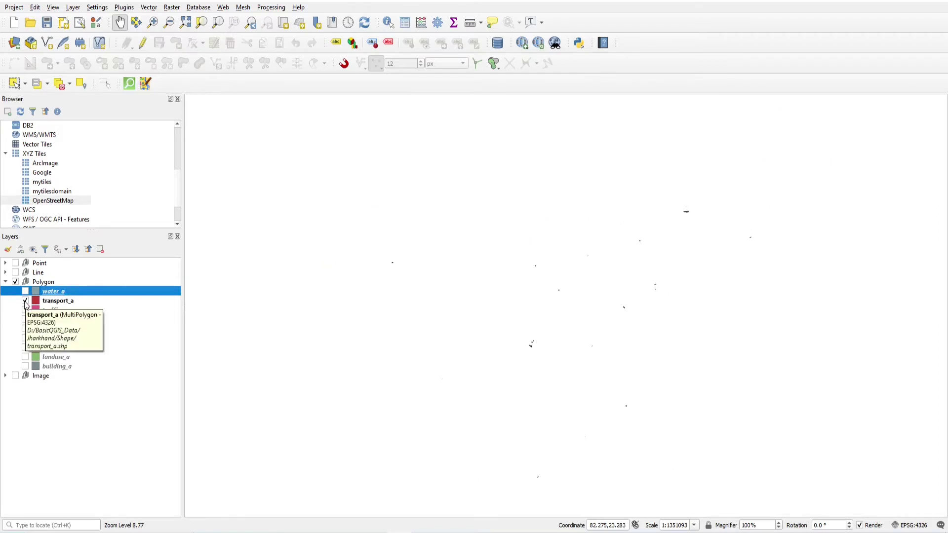
click(25, 366)
scroll(543, 353, up, 3)
scroll(375, 254, up, 3)
scroll(751, 168, up, 1)
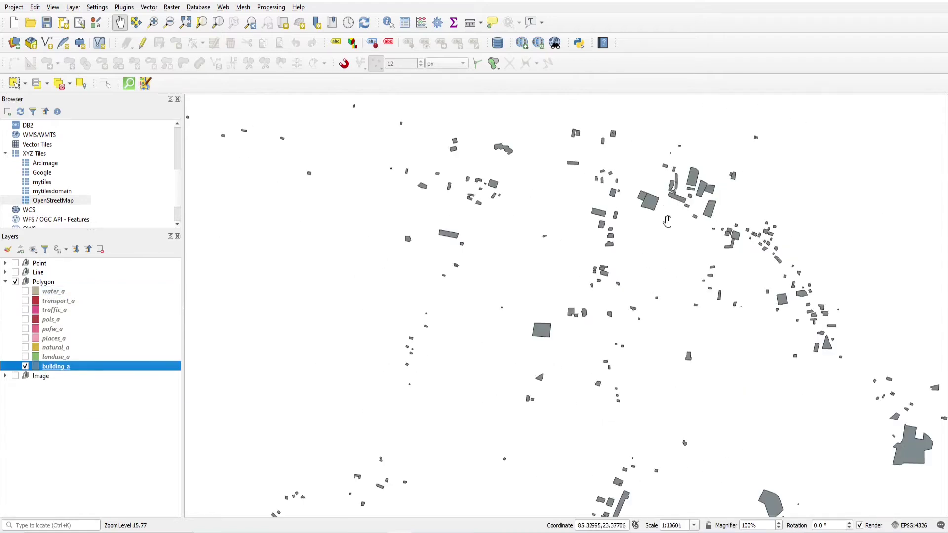
- Turn off the Mutually Exclusive Group option for the Polygon group
click(50, 283)
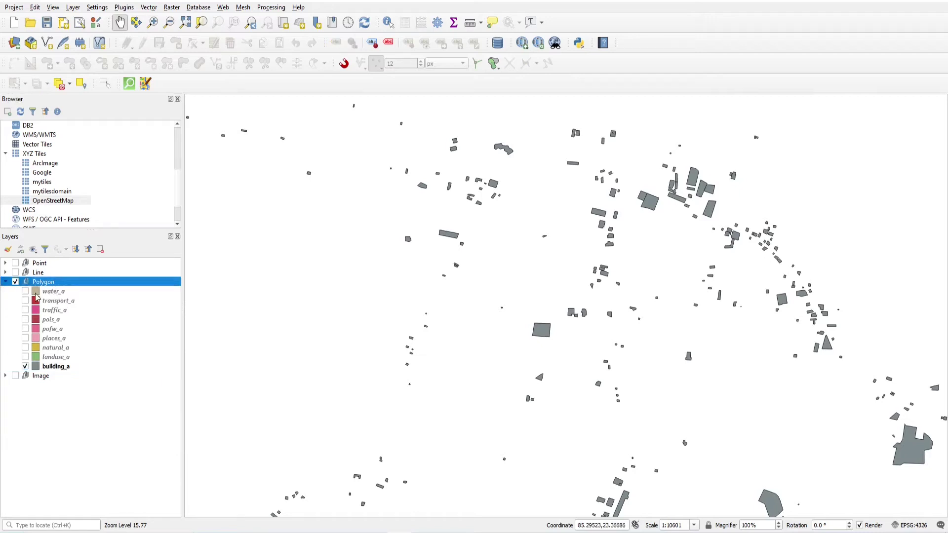
click(6, 283)
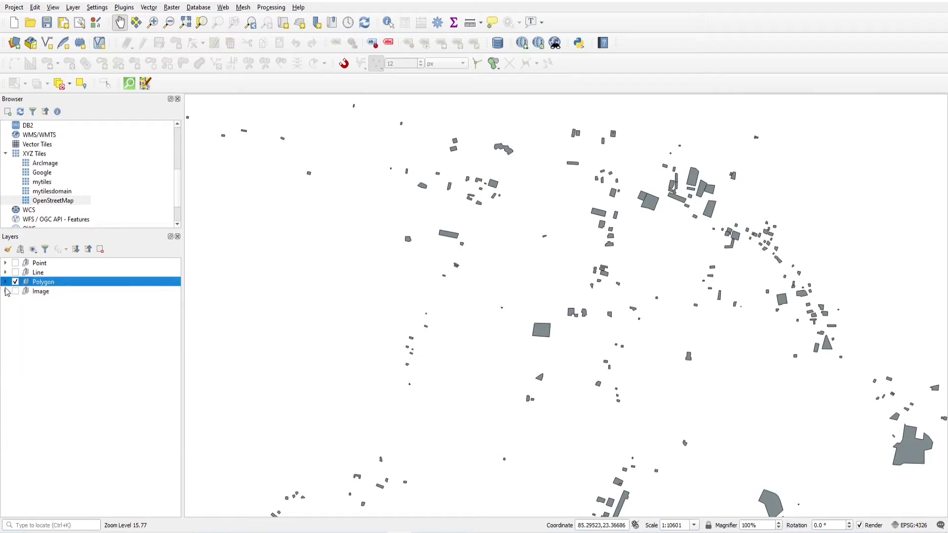
right_click(50, 284)
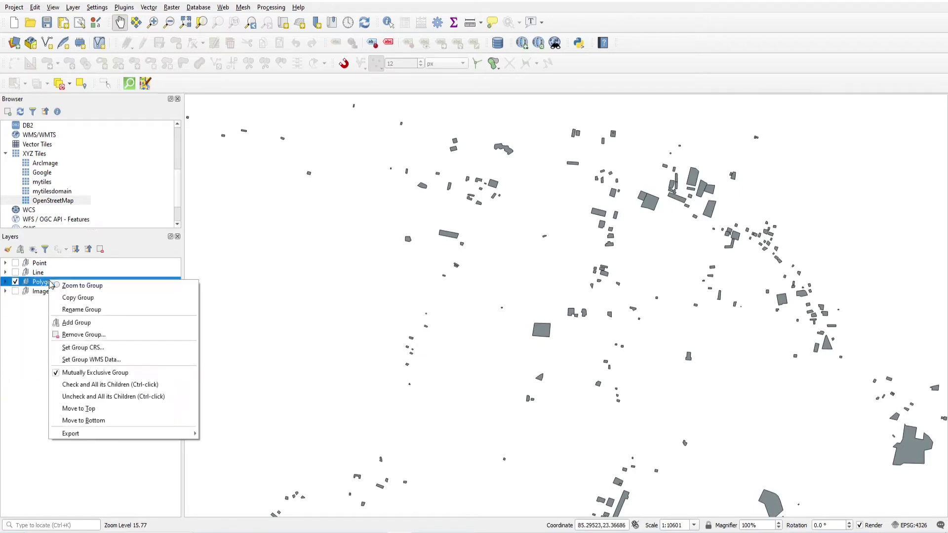
click(71, 378)
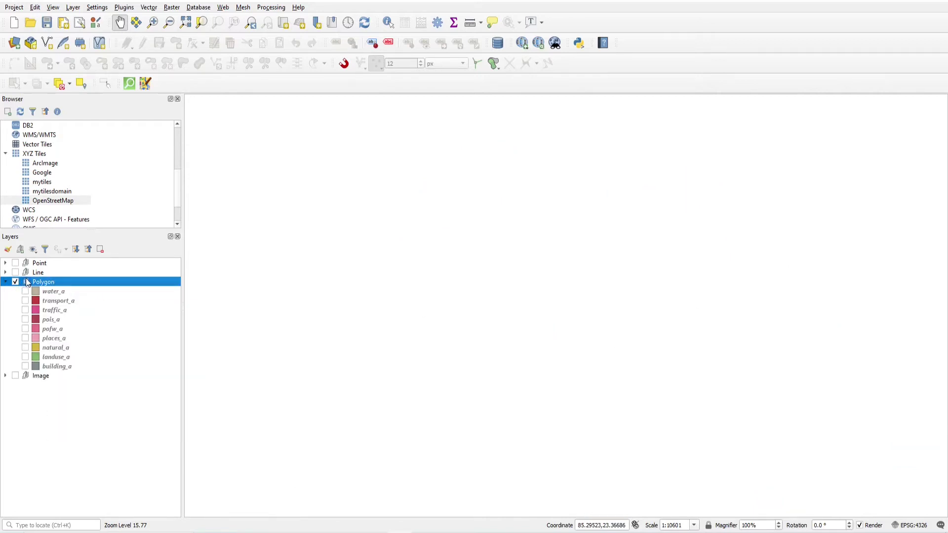
right_click(26, 281)
click(44, 374)
- Check the Polygon group's child layers all at once and view them over a wider area
right_click(40, 282)
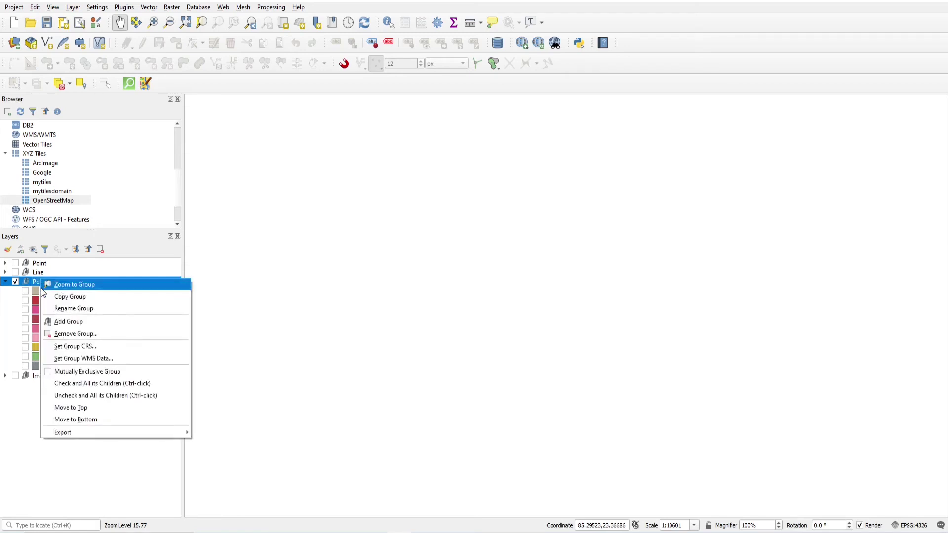
click(63, 381)
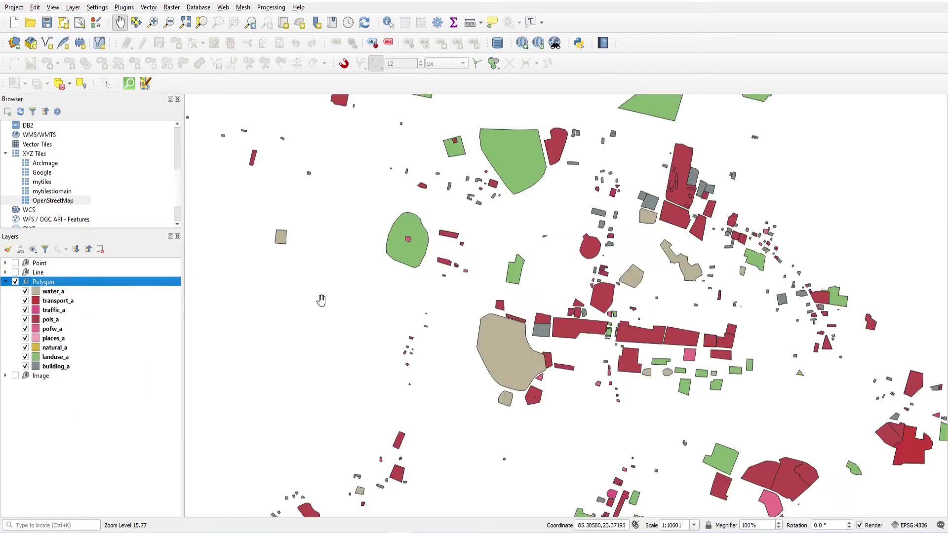
scroll(529, 299, down, 2)
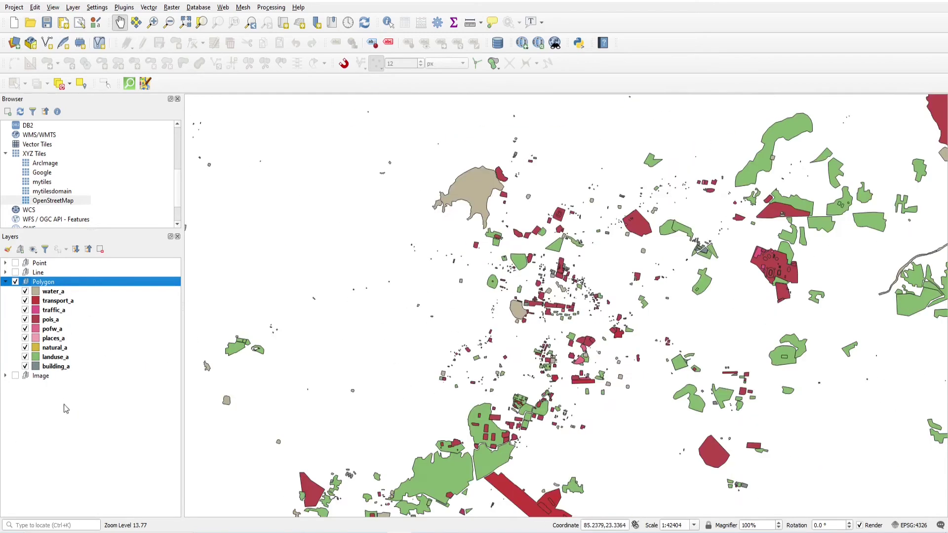
- Uncheck the Polygon group together with all its child layers
right_click(56, 281)
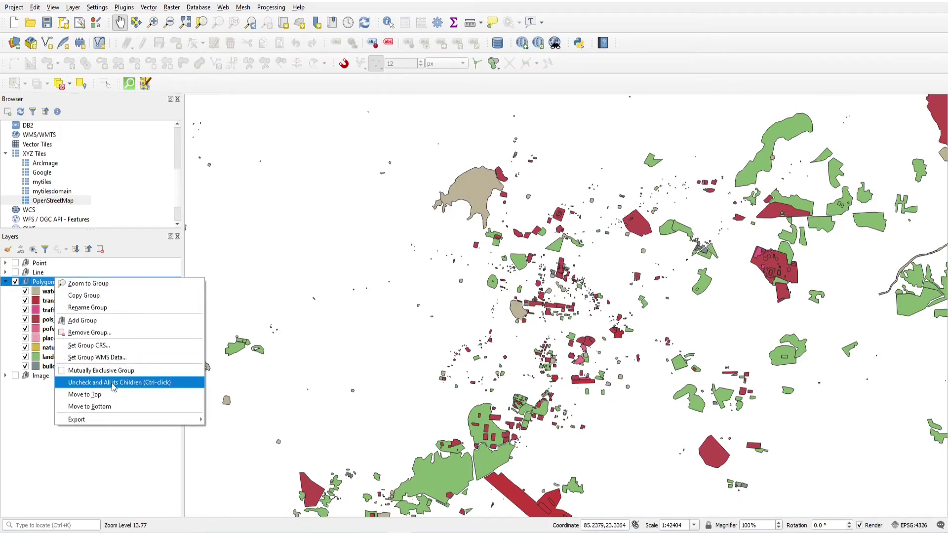
click(113, 383)
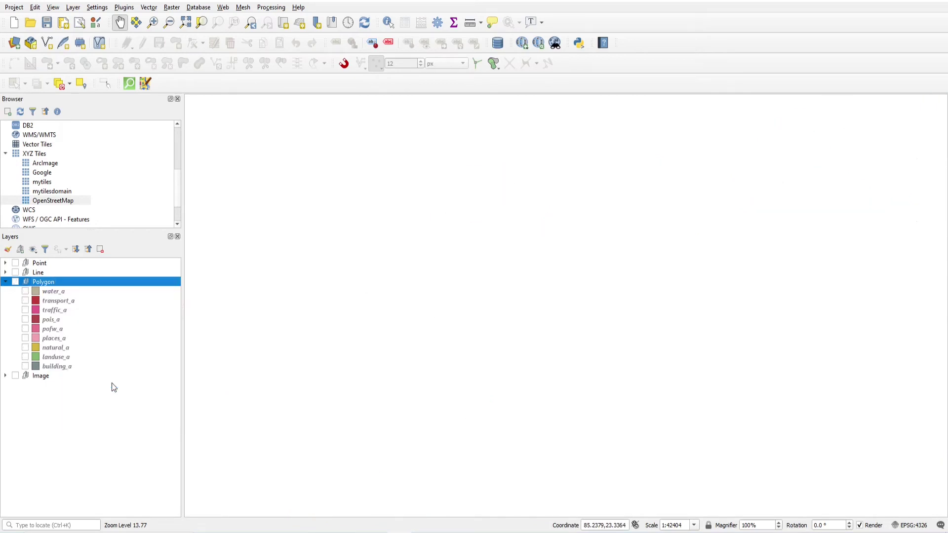
right_click(49, 286)
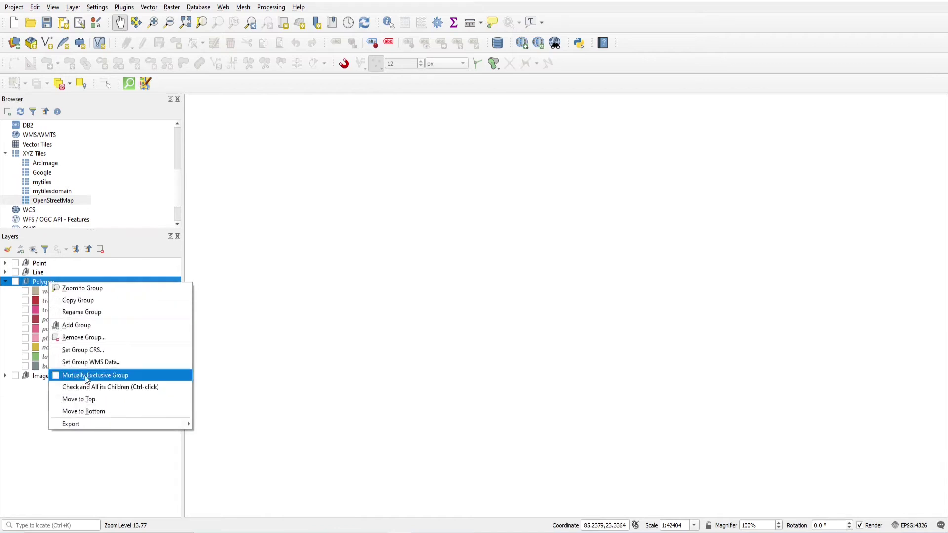
click(113, 432)
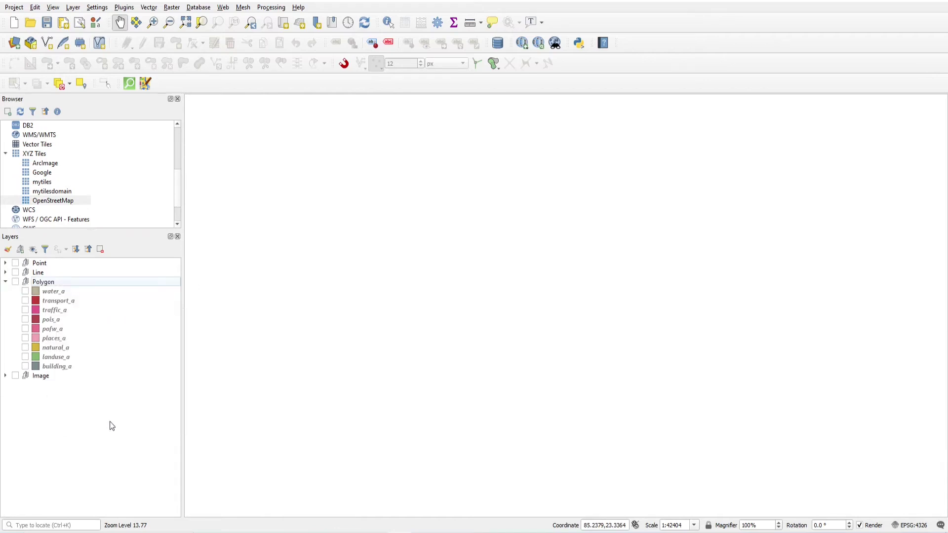
- Collapse the Polygon group and turn on the Polygon, Line and Point groups
click(5, 282)
click(15, 281)
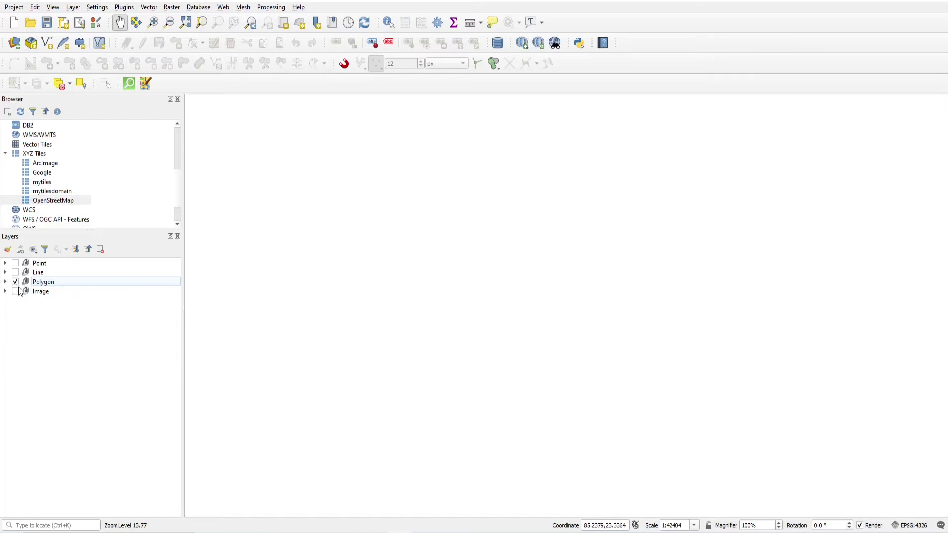
ctrl+click(15, 263)
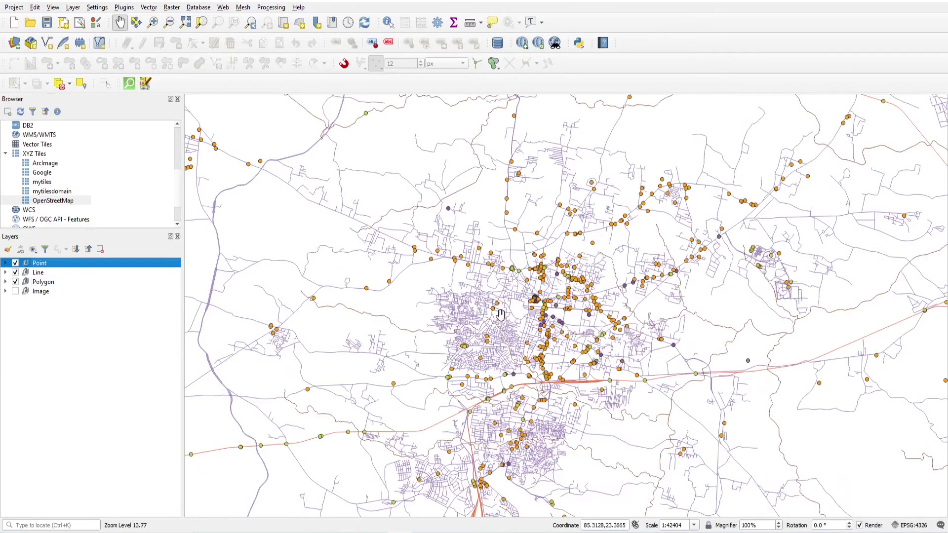
- Expand and show the Image group with ArcImage as basemap, and bring the whole state into view
click(5, 292)
click(15, 291)
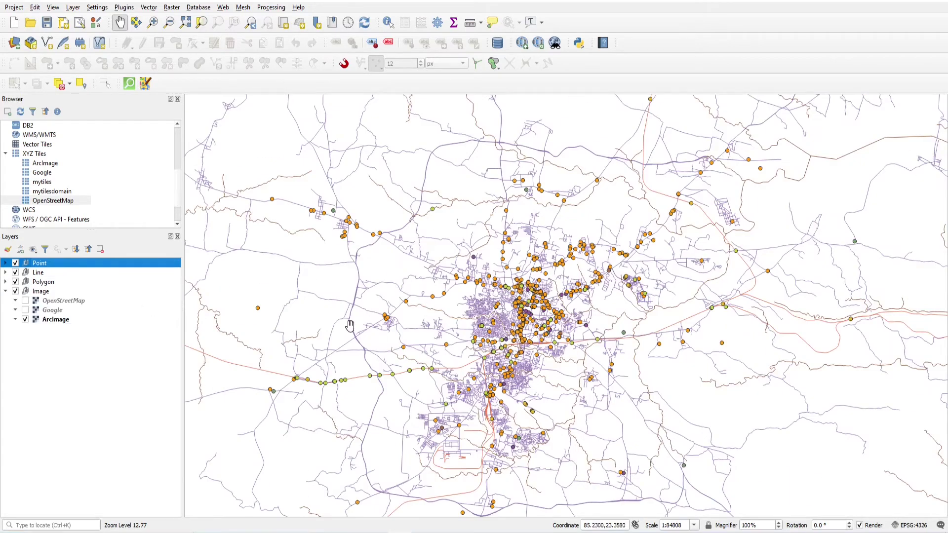
scroll(353, 323, down, 2)
scroll(401, 313, down, 2)
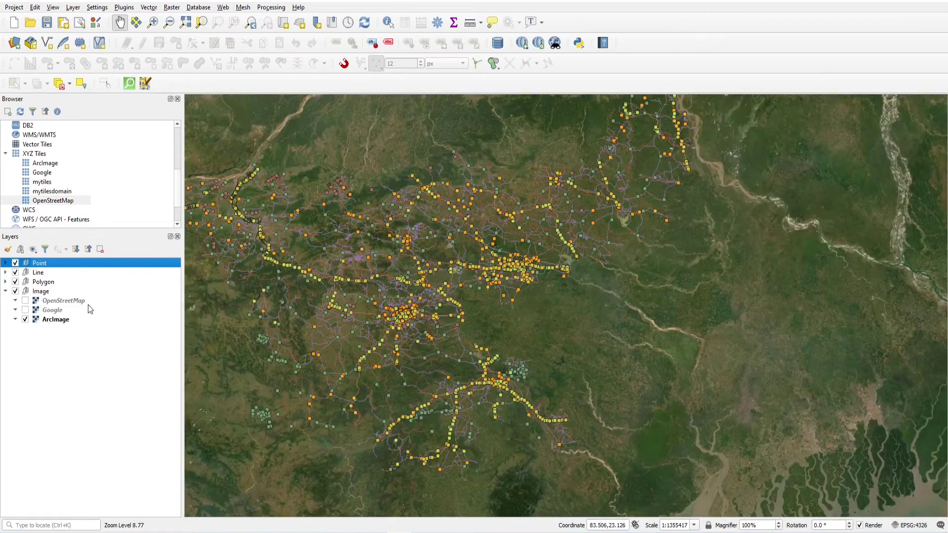
drag(412, 316, 504, 303)
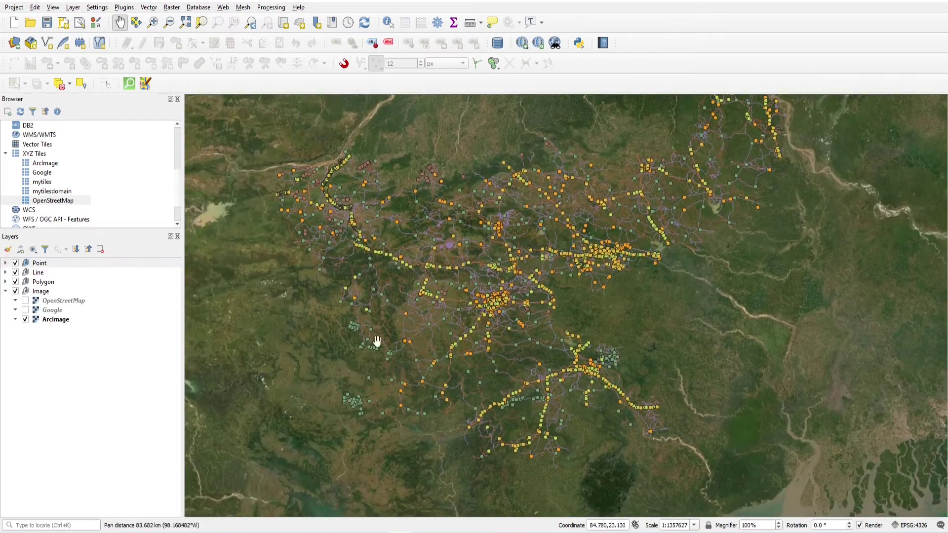
- Switch the Image group's basemap from ArcImage to Google and view it both close up and over the whole state
click(25, 319)
click(25, 311)
scroll(454, 262, up, 7)
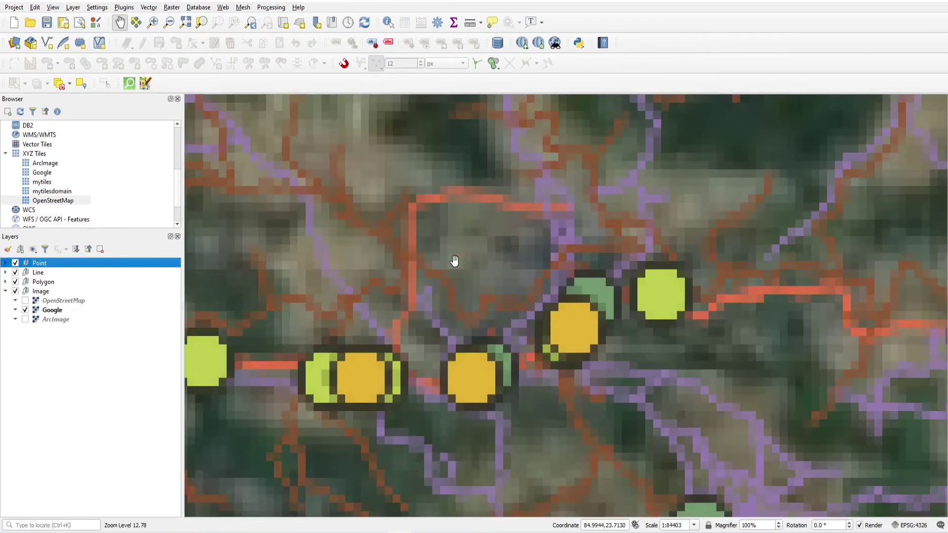
scroll(455, 262, down, 5)
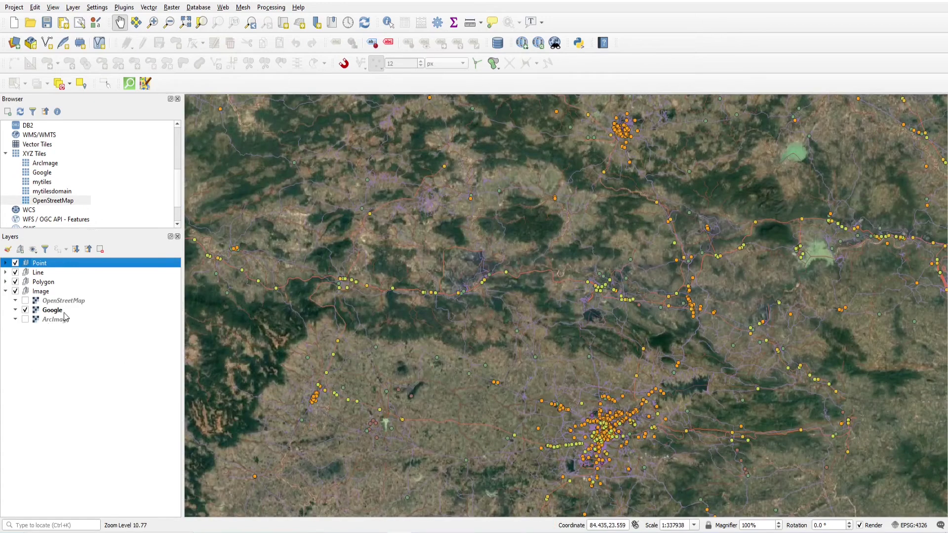
click(60, 311)
scroll(375, 293, down, 2)
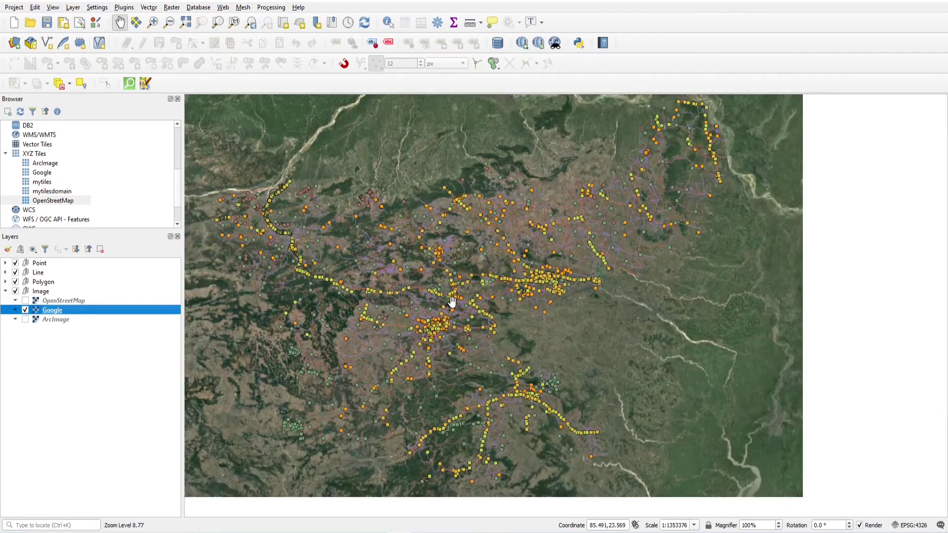
mouse_move(56, 315)
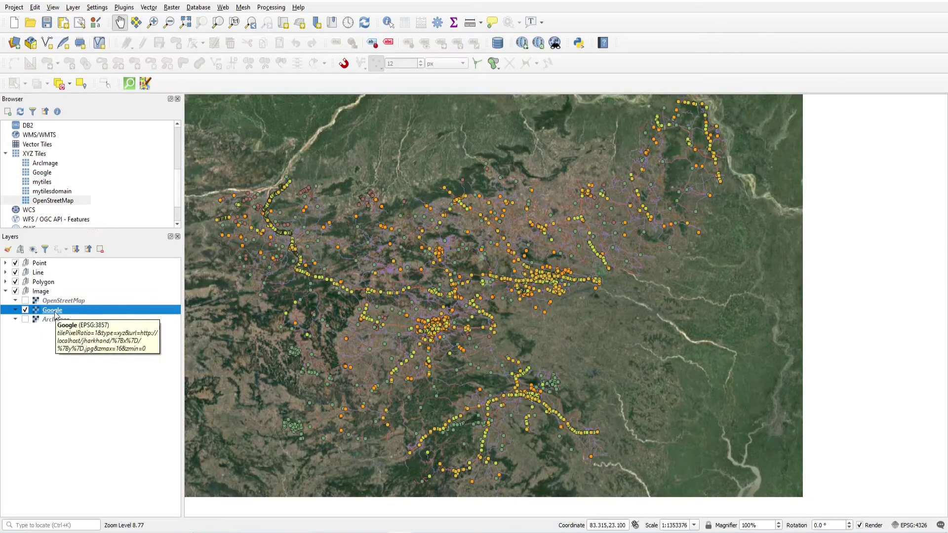
drag(452, 294, 511, 303)
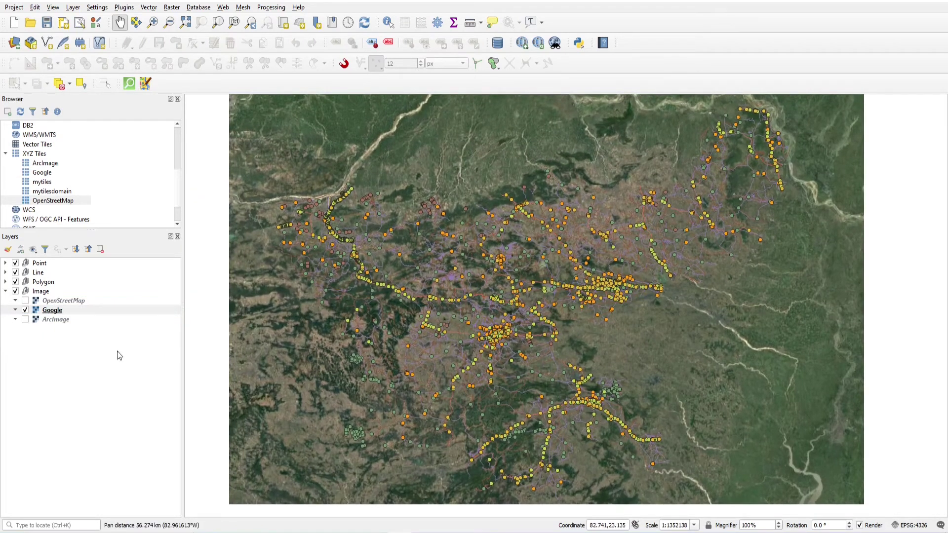
- Switch the Image group's basemap to OpenStreetMap and inspect it in detail and at state extent
click(25, 301)
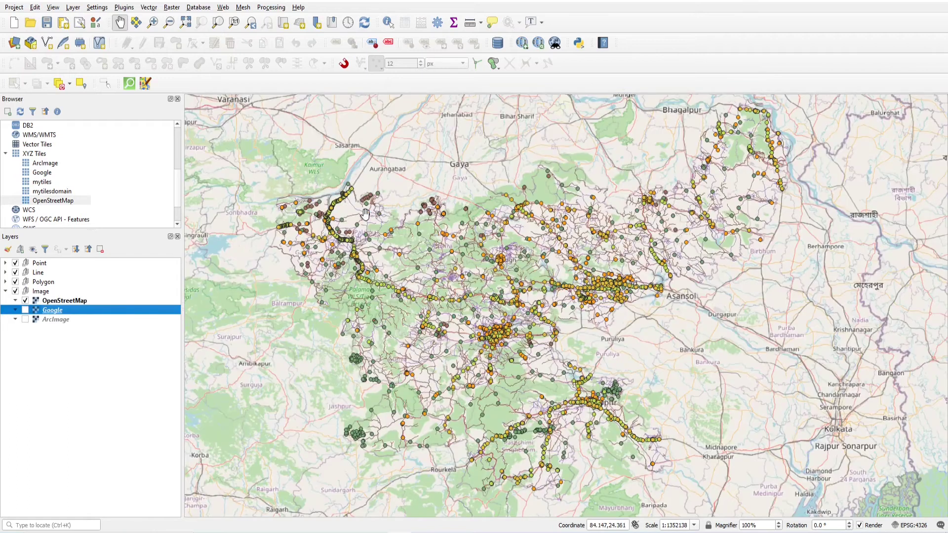
scroll(485, 276, up, 4)
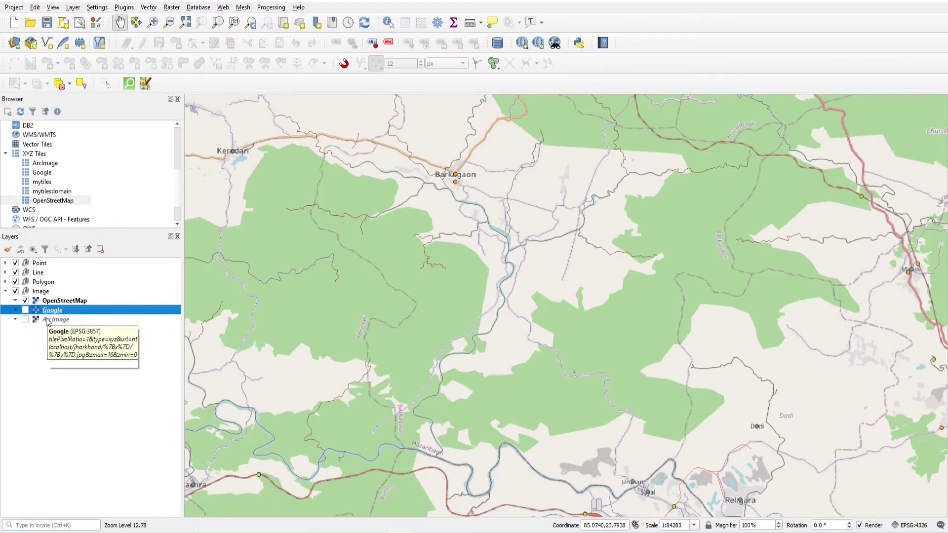
scroll(403, 271, down, 3)
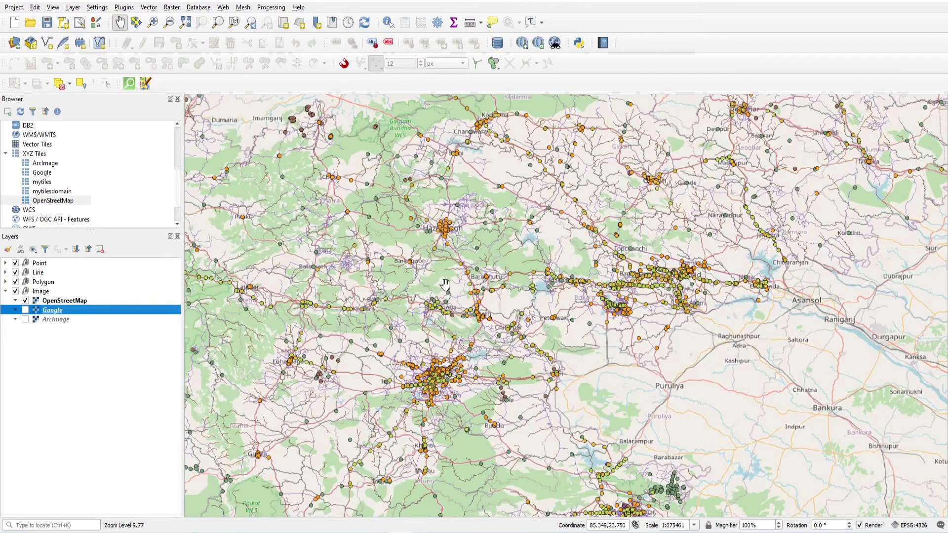
scroll(465, 284, down, 1)
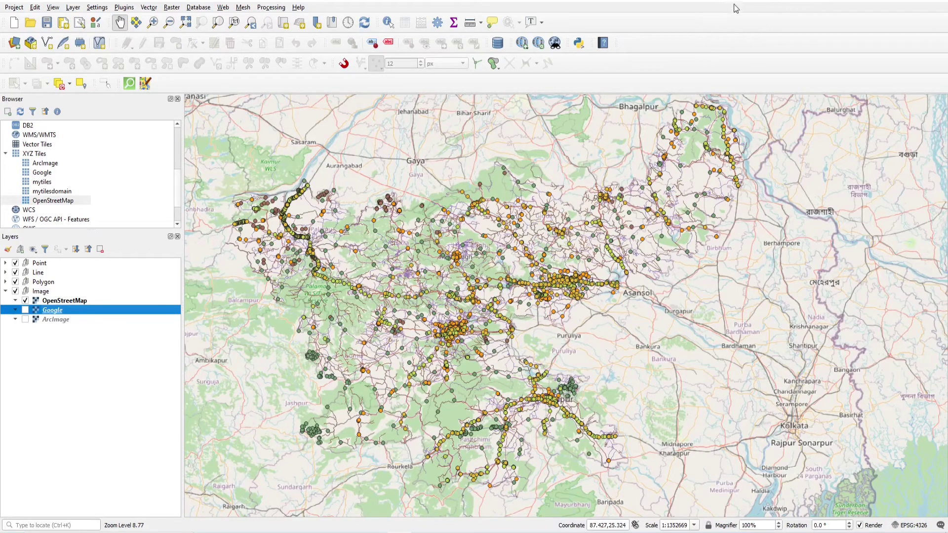
drag(414, 339, 372, 365)
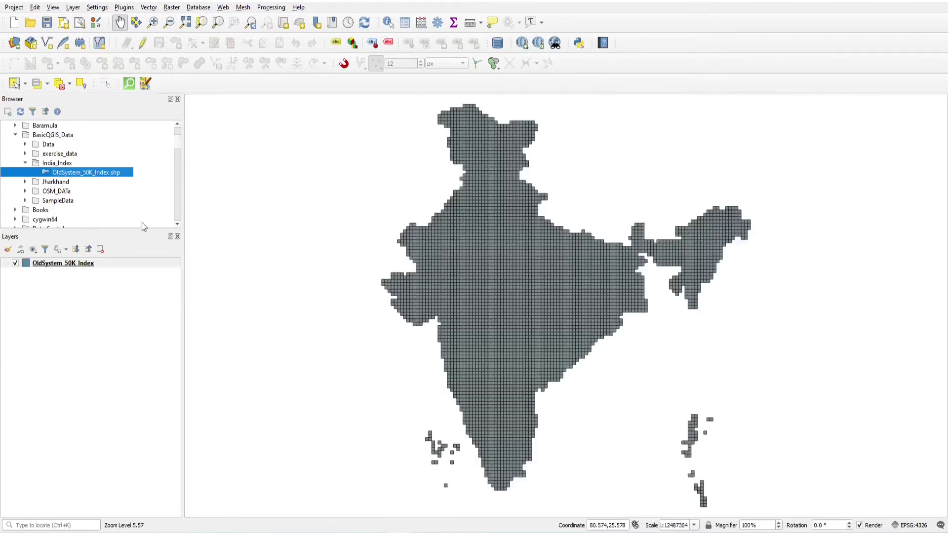
- Give the OldSystem_50K_Index layer's Simple Fill a transparent fill colour in its symbology
scroll(487, 178, up, 3)
scroll(493, 207, down, 3)
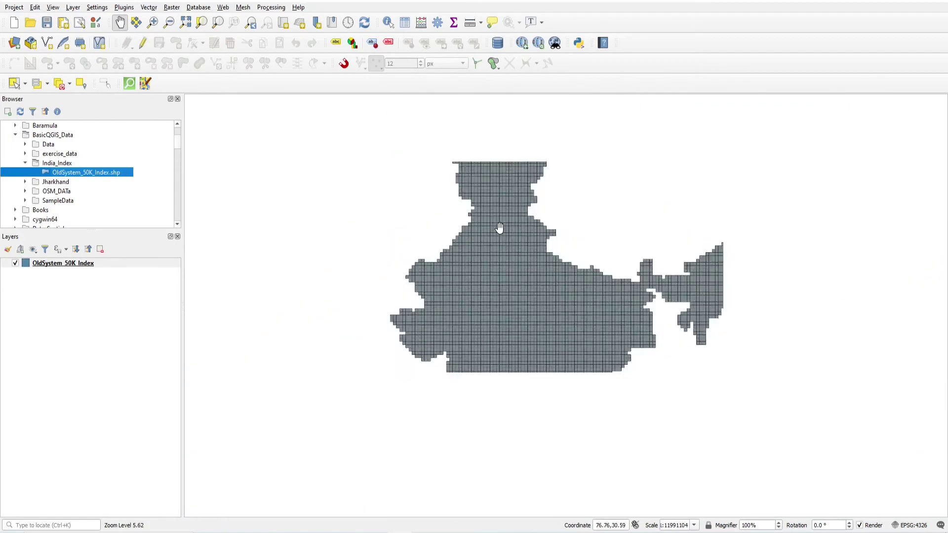
scroll(499, 227, up, 3)
scroll(499, 228, down, 3)
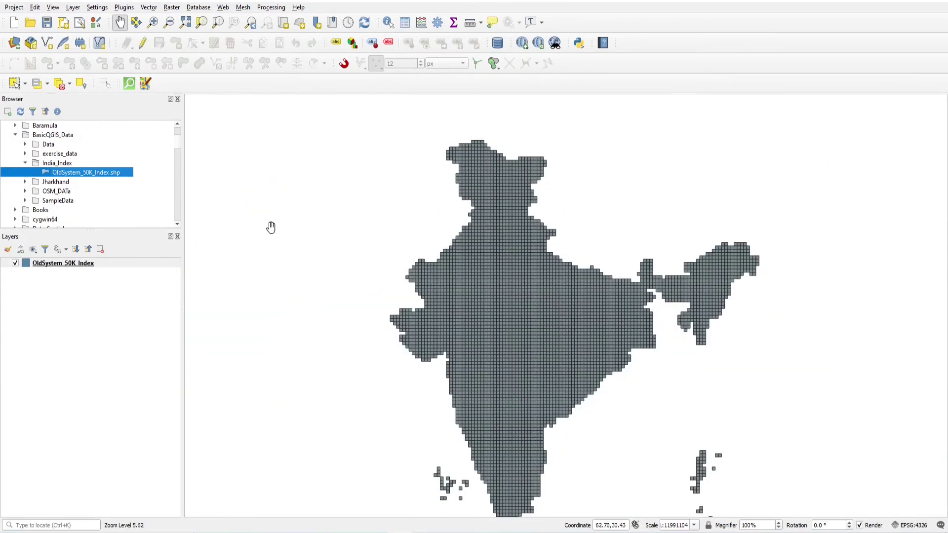
click(45, 267)
double_click(45, 268)
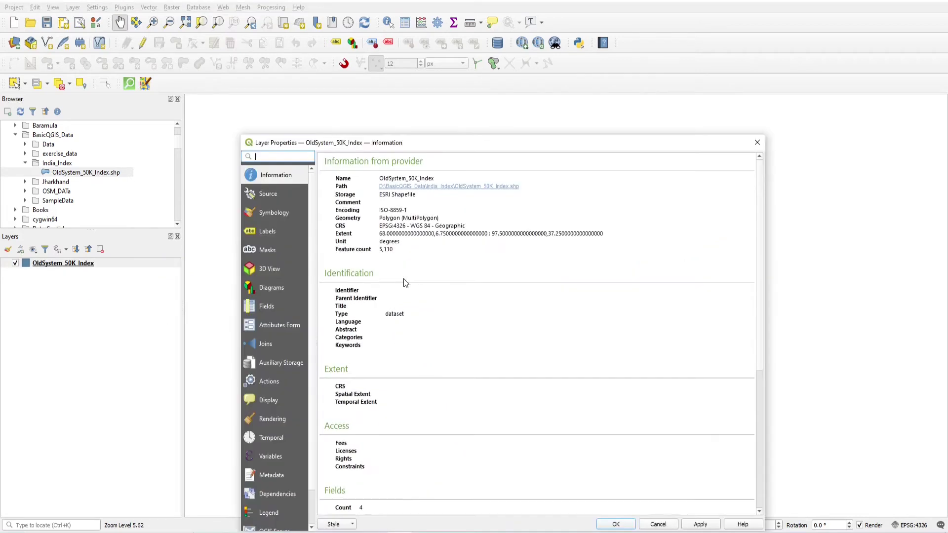
click(252, 216)
click(433, 183)
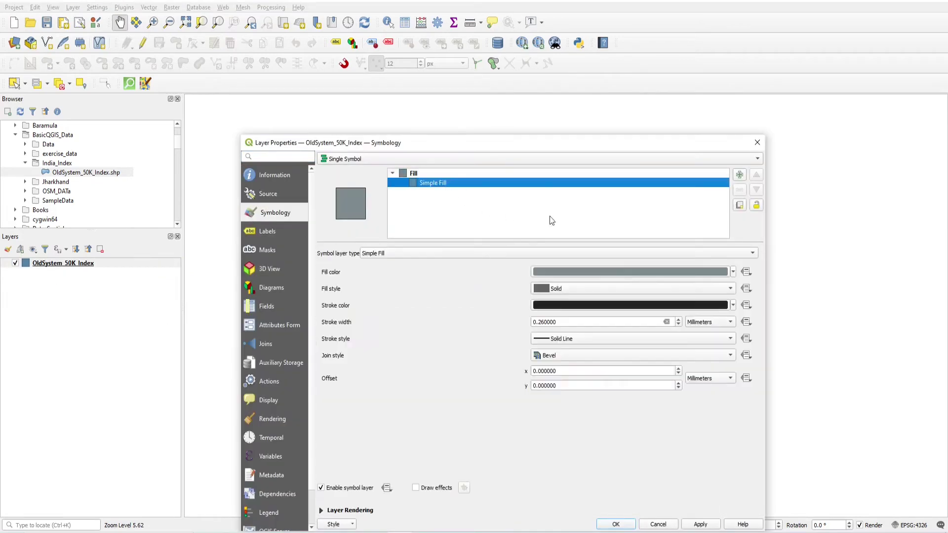
click(732, 272)
click(576, 278)
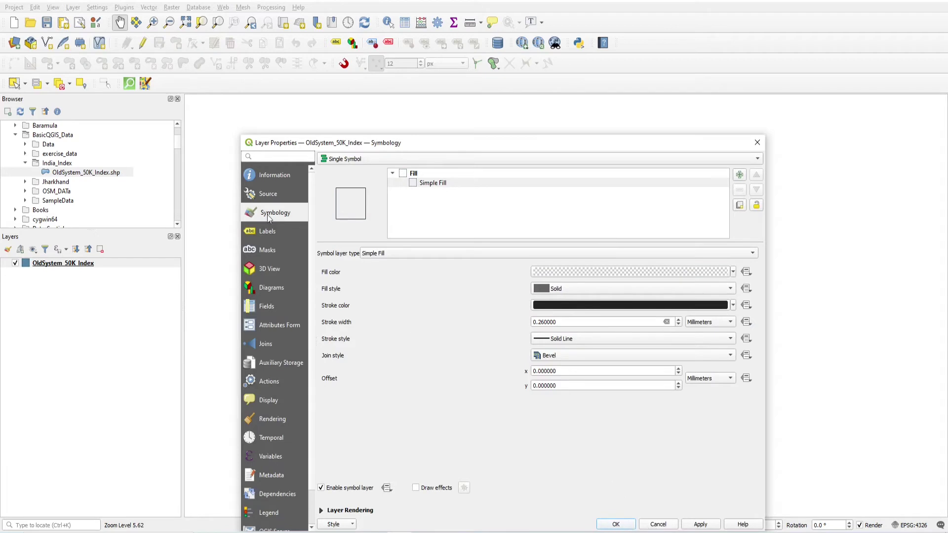
- Label the OldSystem_50K_Index layer with Single Labels from the SheetNo field and view the labels up close
click(269, 231)
click(350, 157)
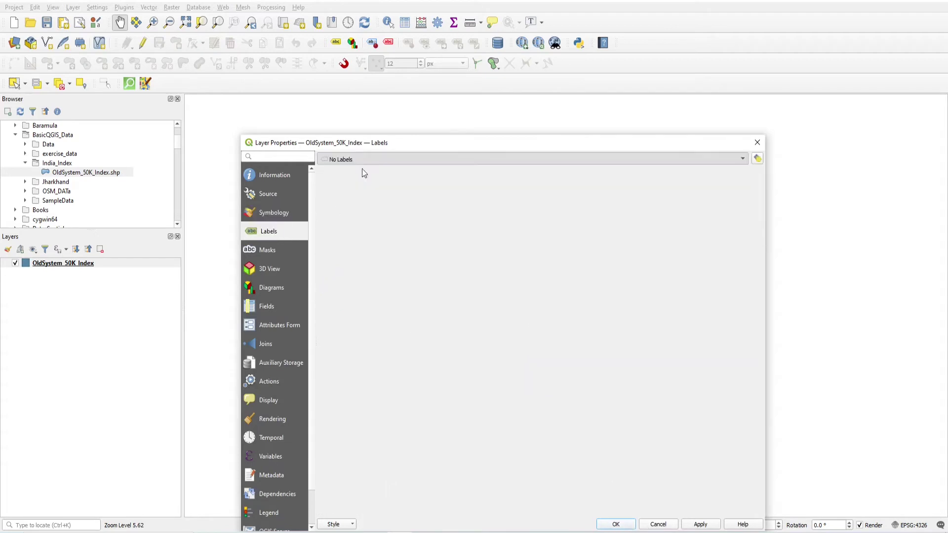
click(357, 169)
click(741, 174)
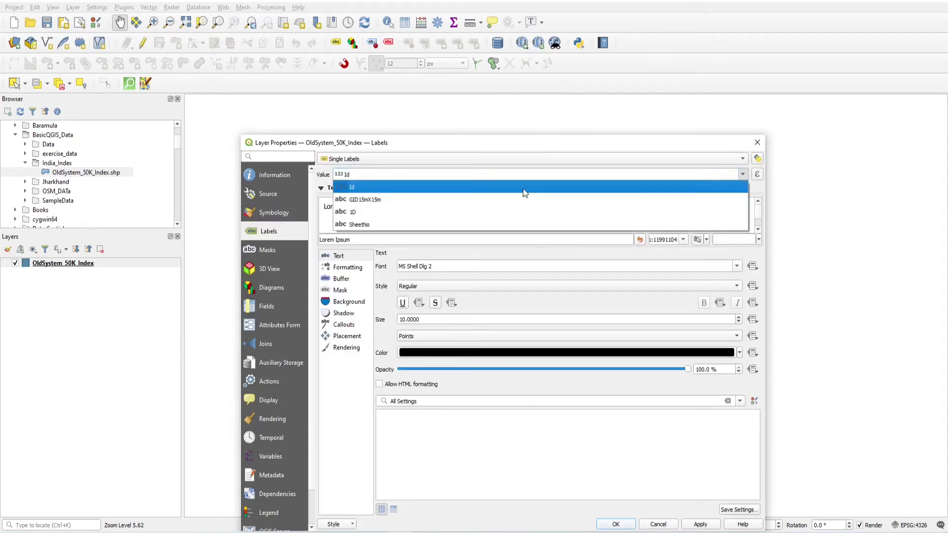
click(366, 224)
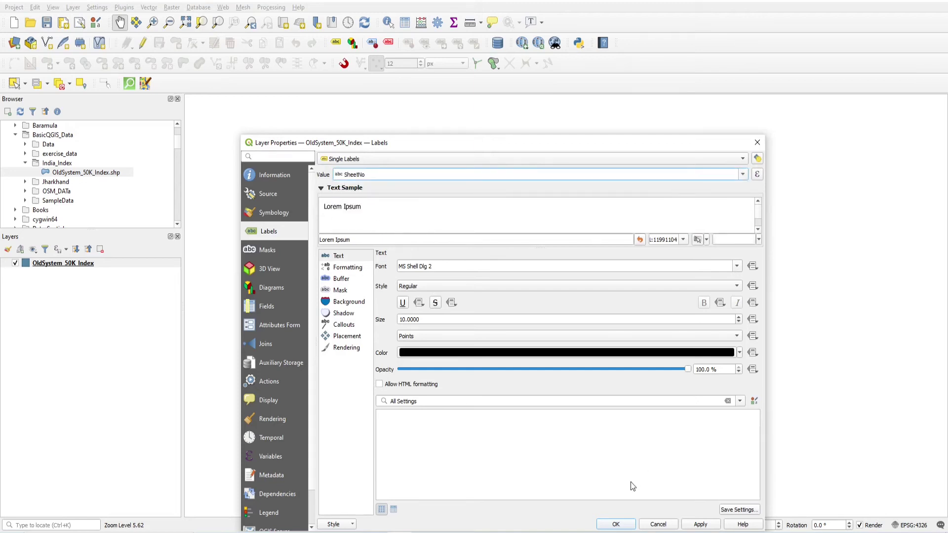
click(700, 525)
click(617, 525)
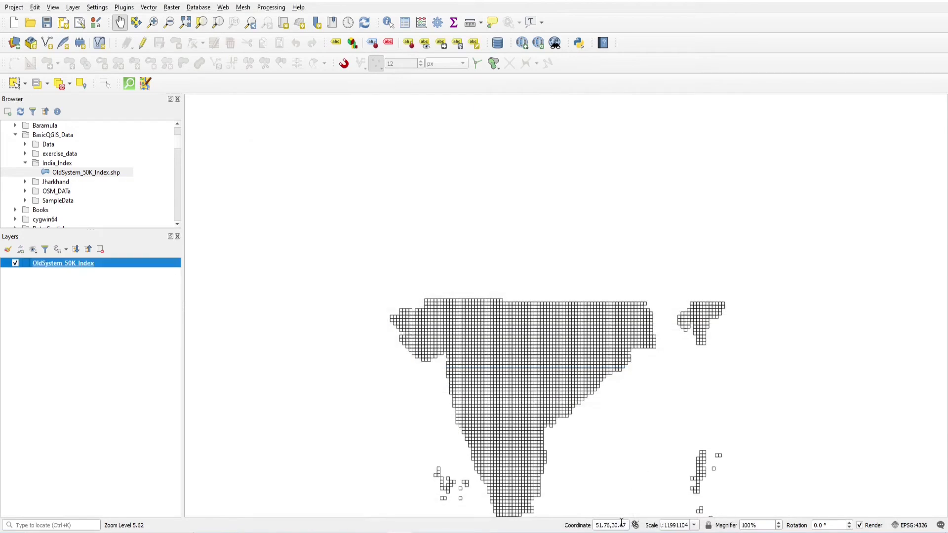
scroll(491, 237, up, 4)
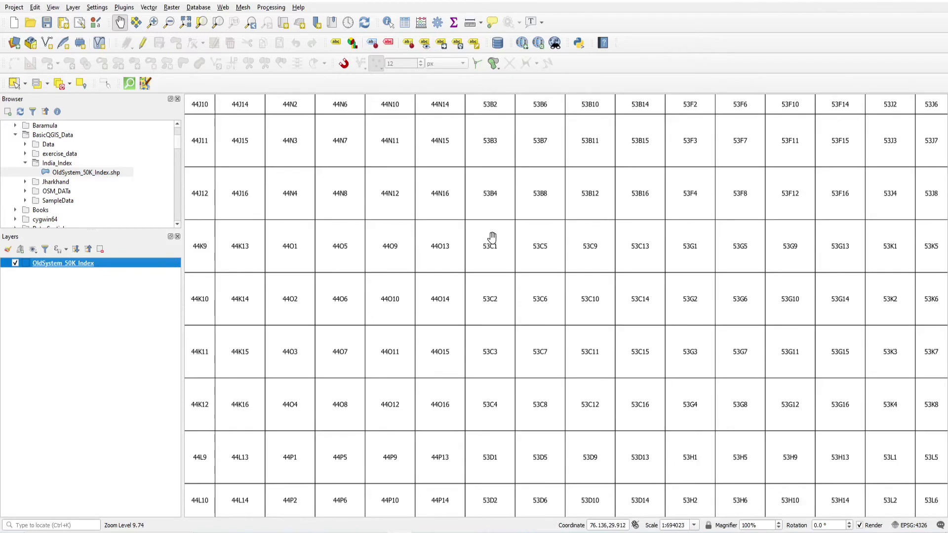
drag(417, 189, 510, 262)
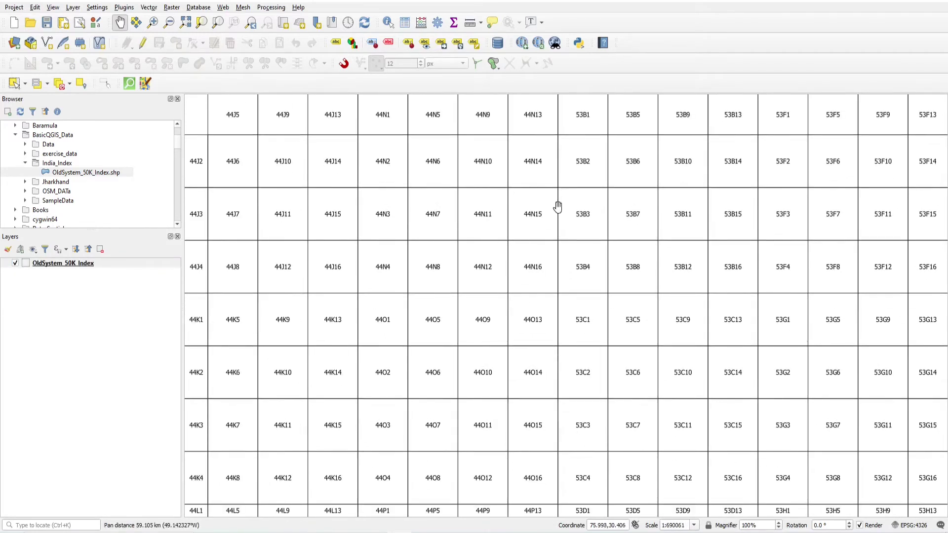
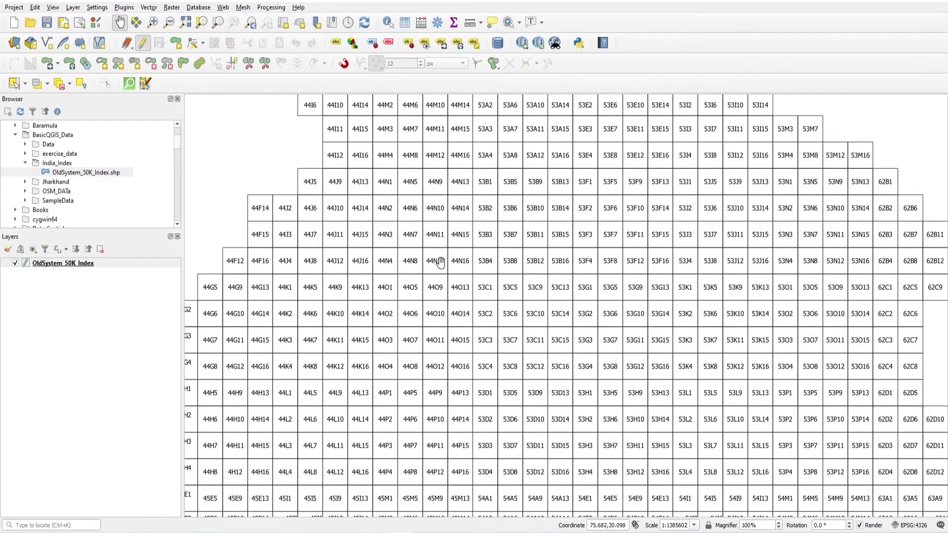
- Select the four-by-four block of index sheets from 44N11 to 53C6
drag(437, 262, 443, 231)
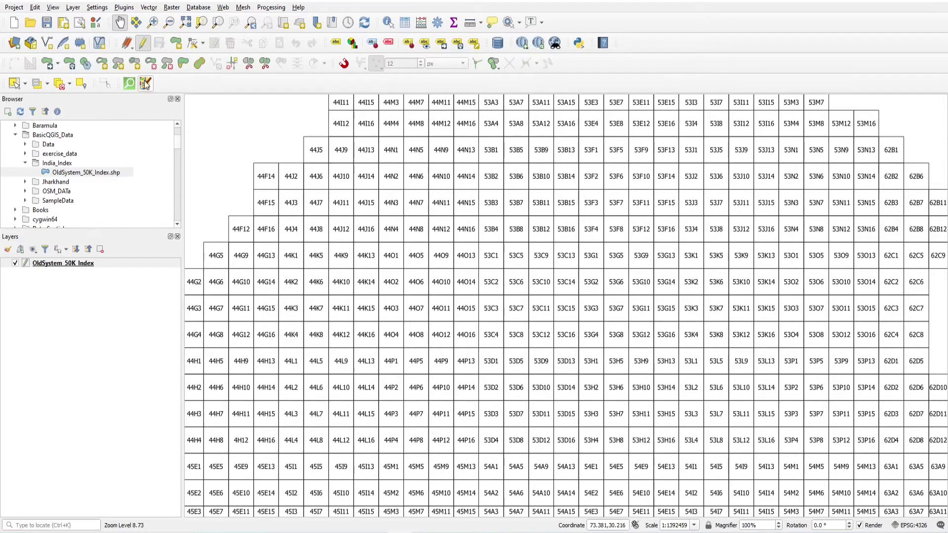
click(14, 83)
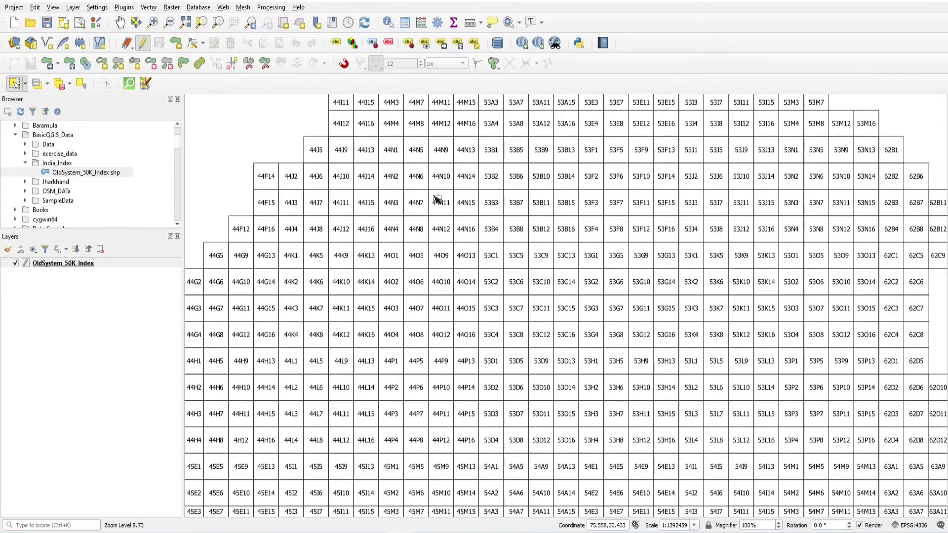
drag(434, 196, 519, 295)
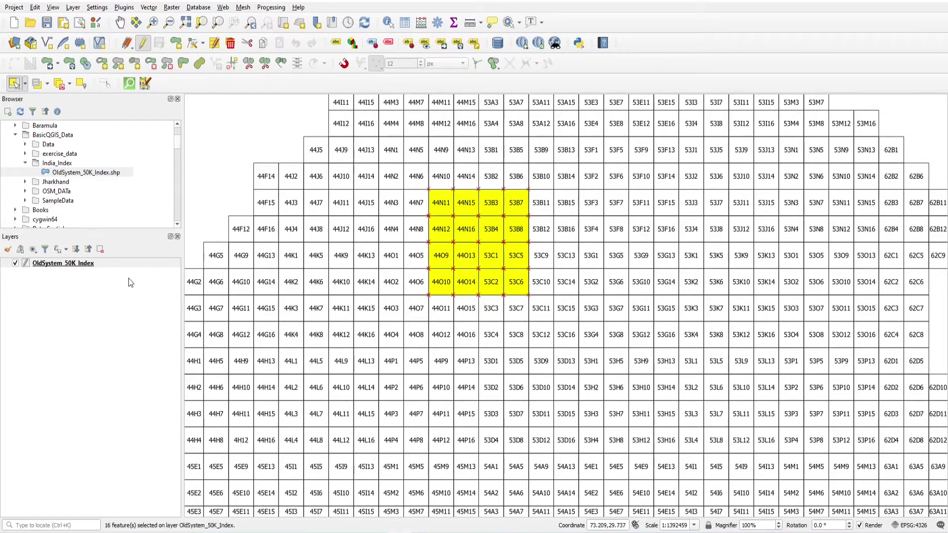
- Identify sheet 44N15, review its GID15mX15m, 1D and SheetNo values in the attribute form, and close the form without saving
click(388, 23)
click(472, 208)
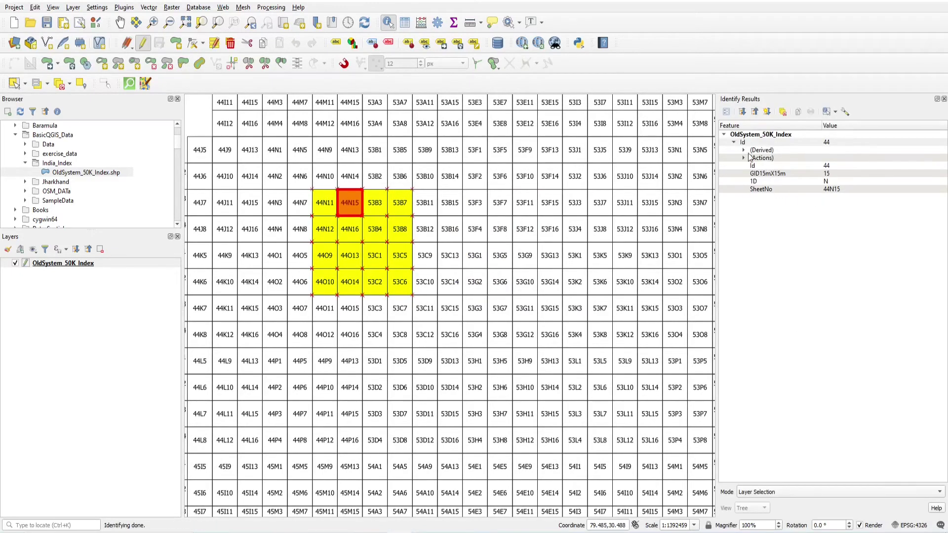
click(727, 112)
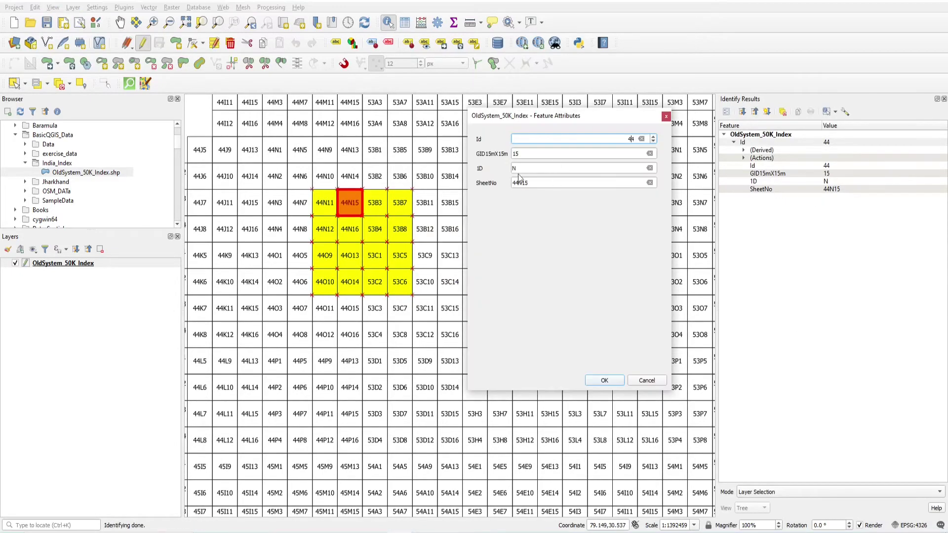
click(521, 155)
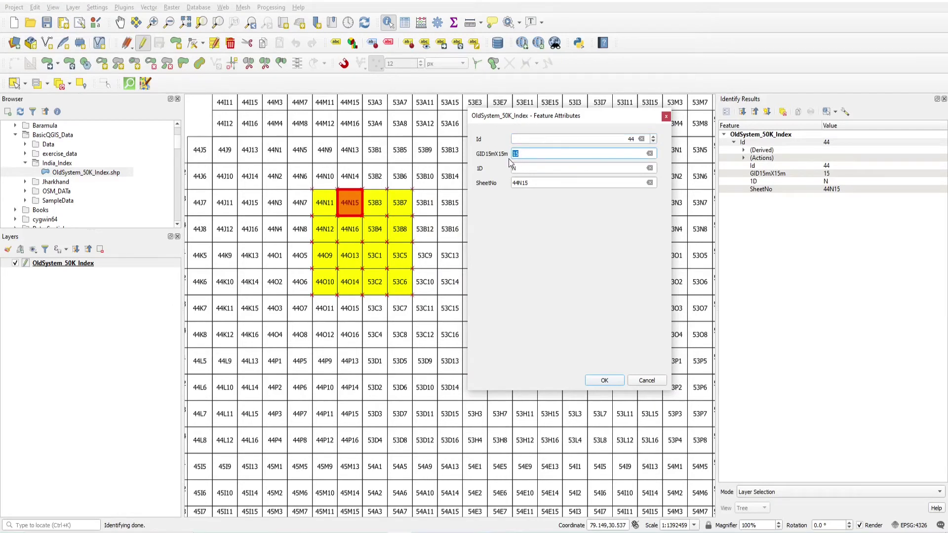
key(Tab)
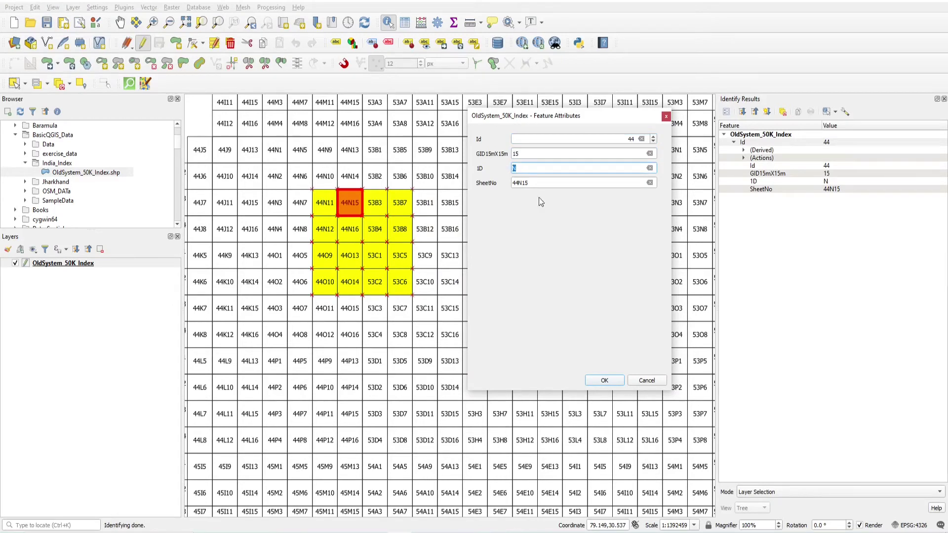
drag(533, 183, 507, 182)
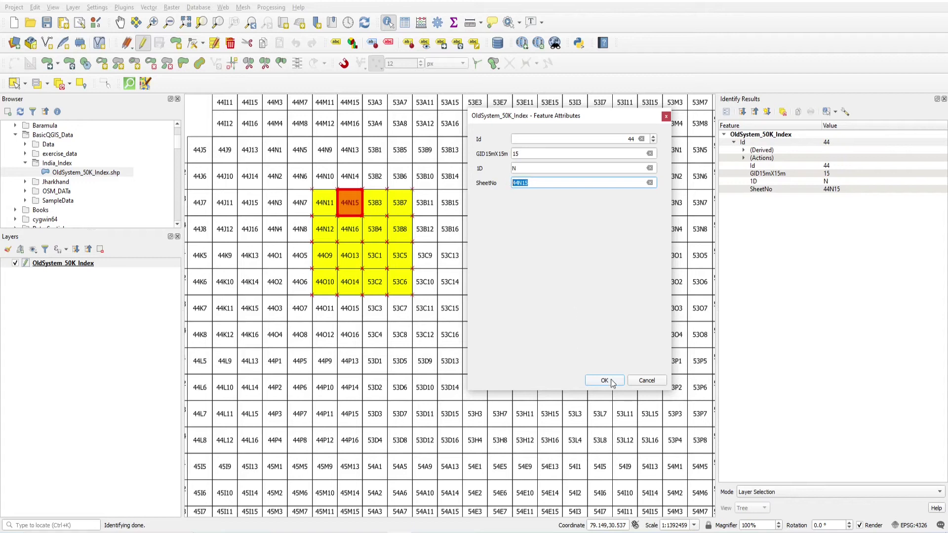
click(647, 381)
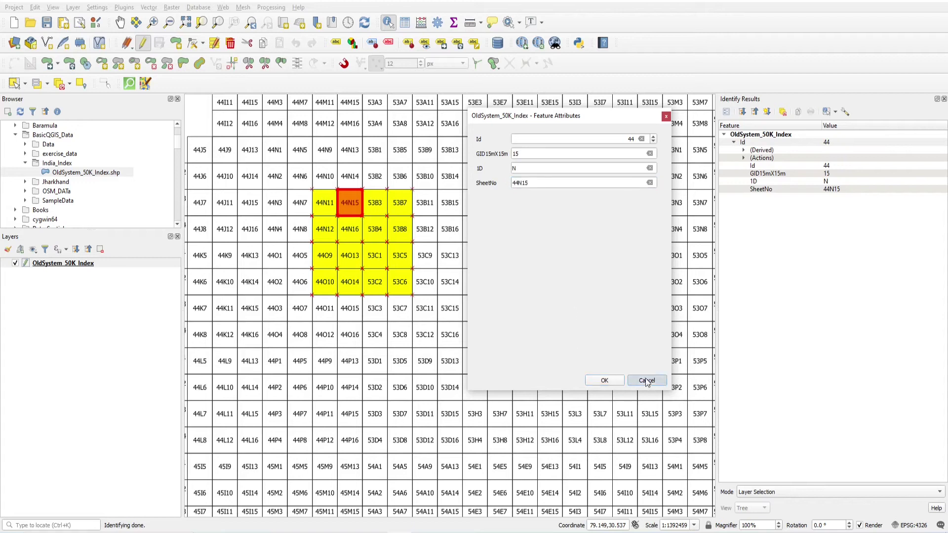
click(665, 117)
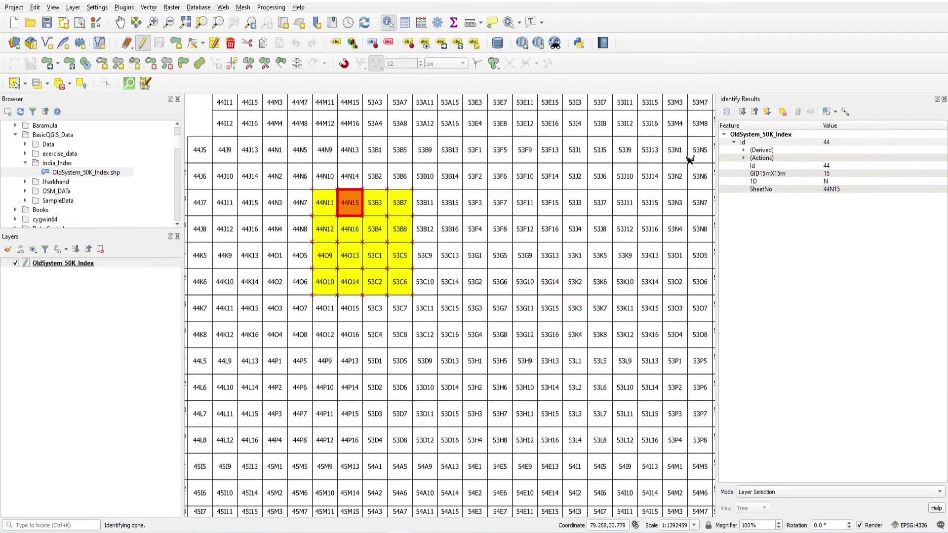
- Add a Text (string) field named Remarks with length 10 to the OldSystem_50K_Index attribute table, save the edits and end editing
click(405, 22)
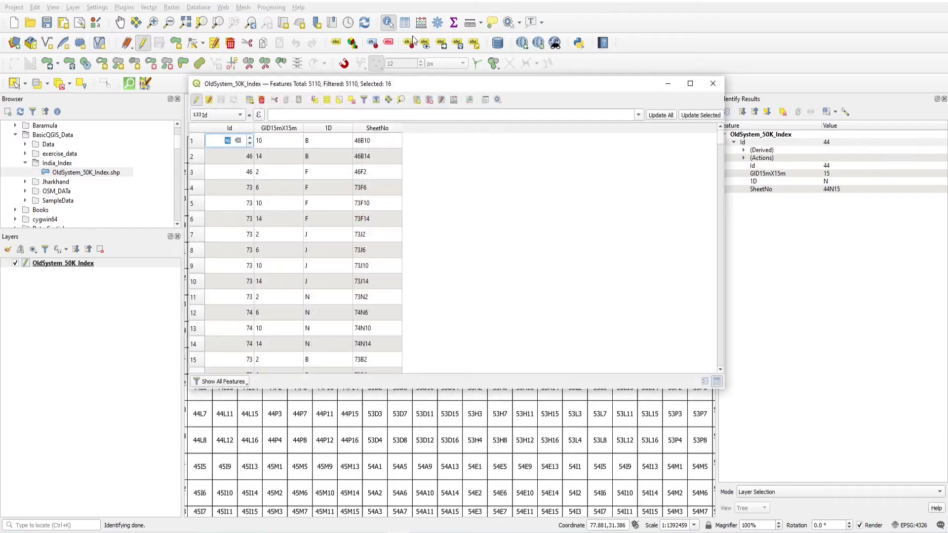
click(417, 101)
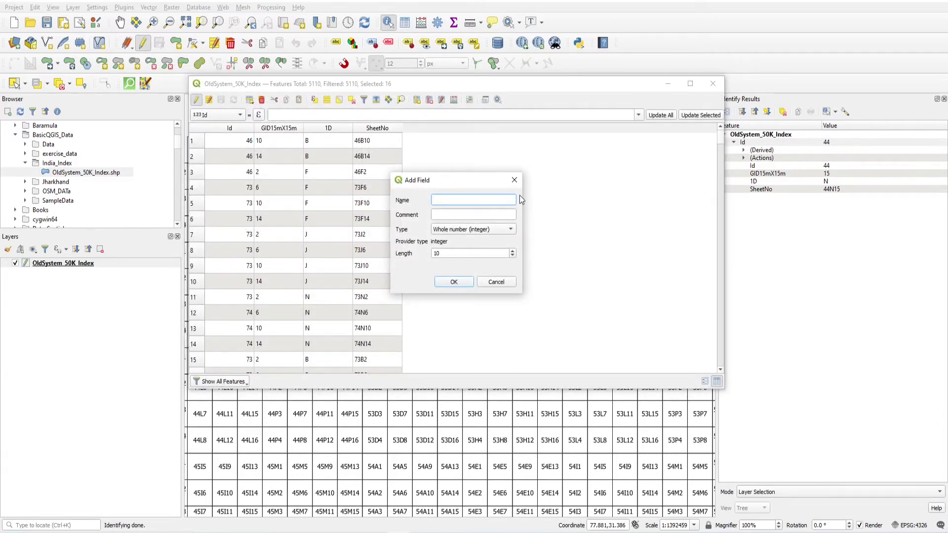
text(Remarks)
click(470, 229)
click(449, 262)
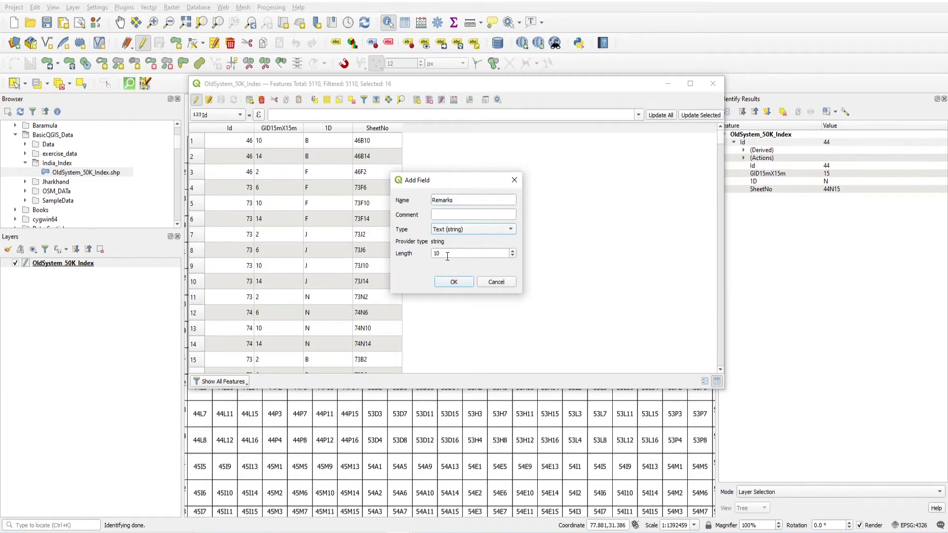
click(453, 280)
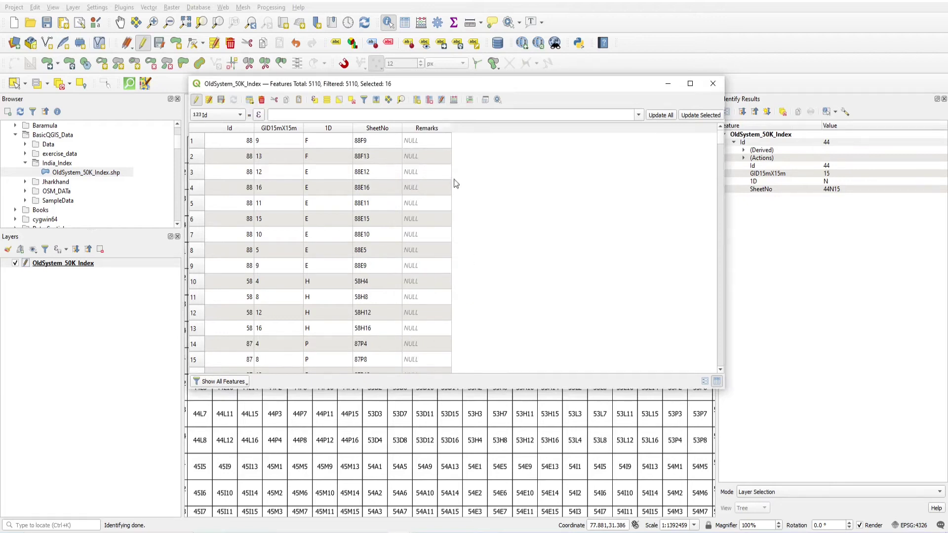
click(220, 100)
click(196, 99)
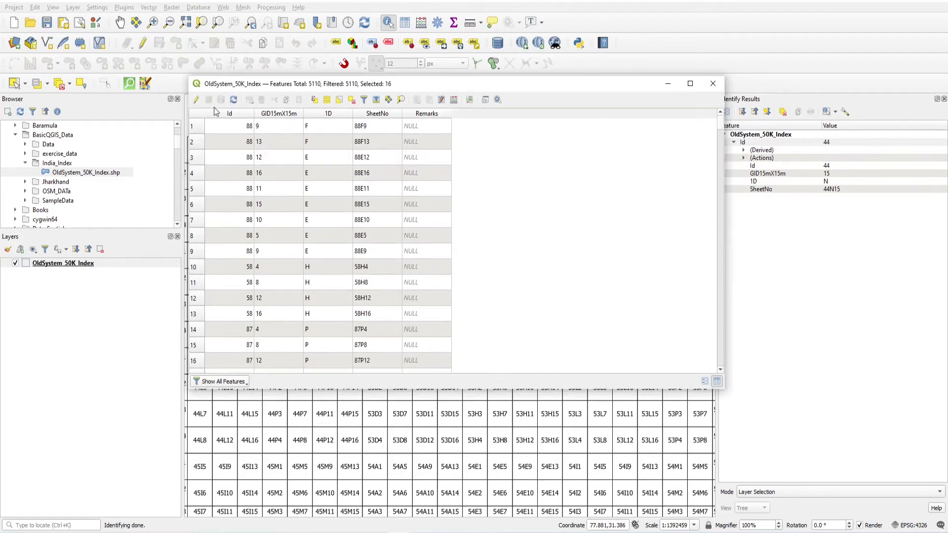
click(712, 84)
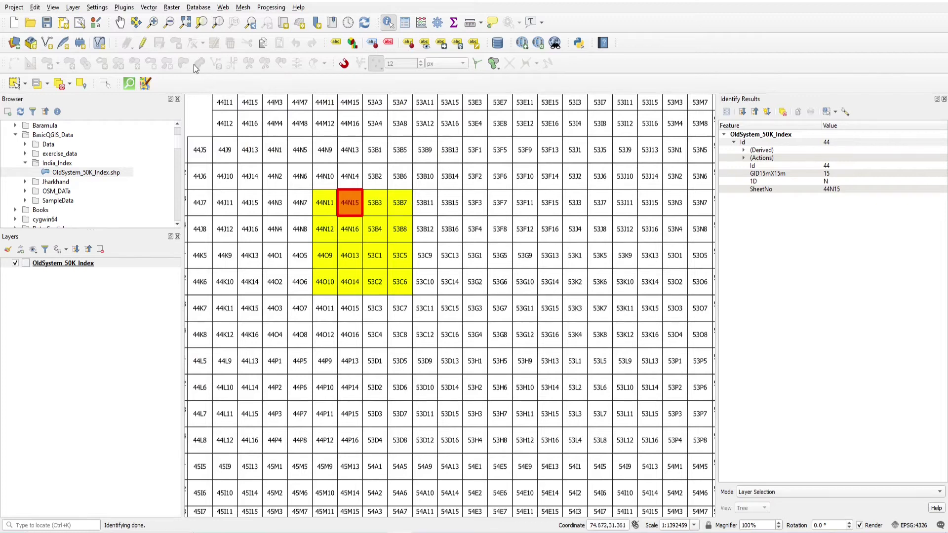
- Edit the attributes of all selected index sheets simultaneously, setting Remarks to Test, and save the layer edits
click(91, 263)
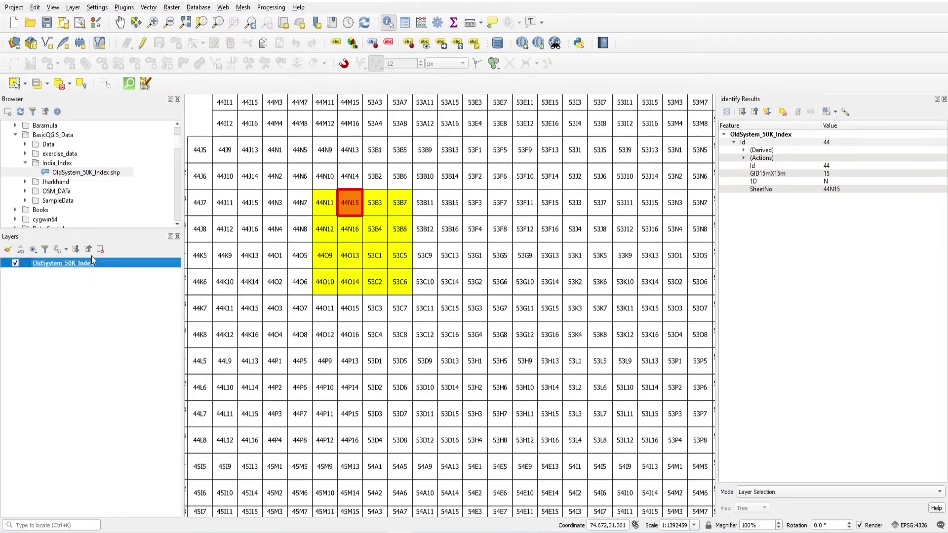
click(146, 45)
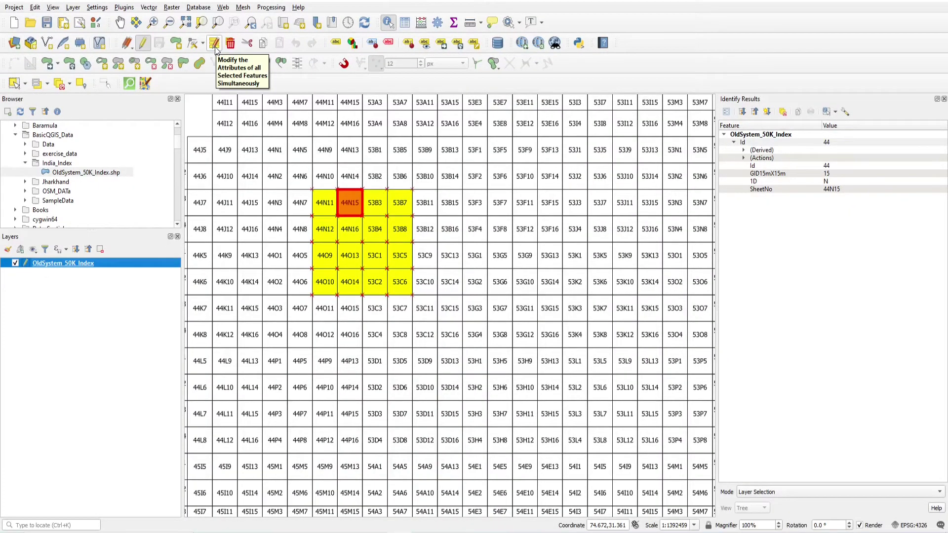
click(215, 48)
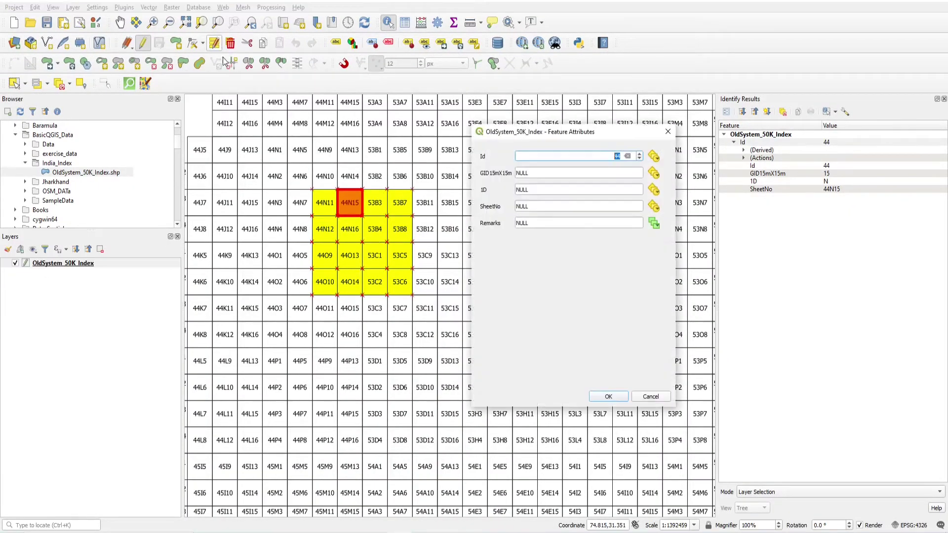
drag(541, 135, 565, 120)
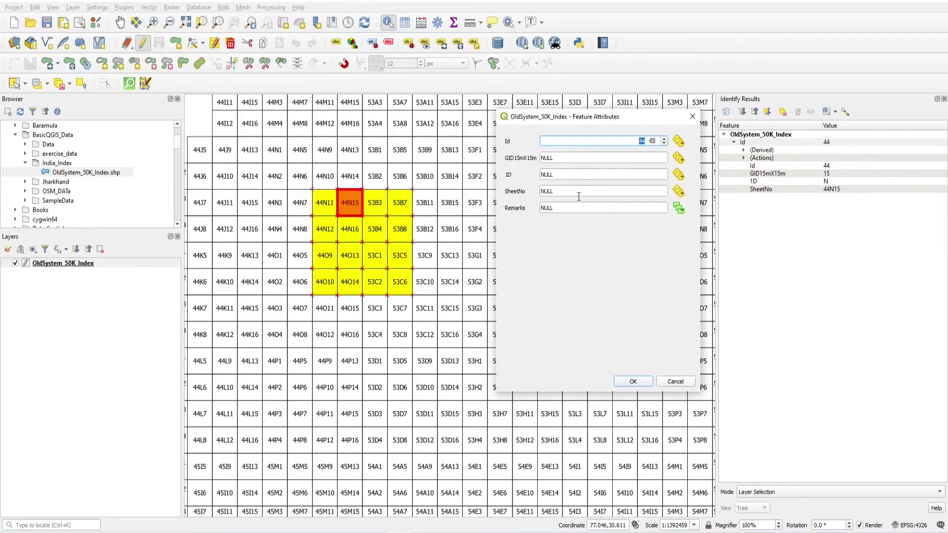
drag(601, 120, 582, 131)
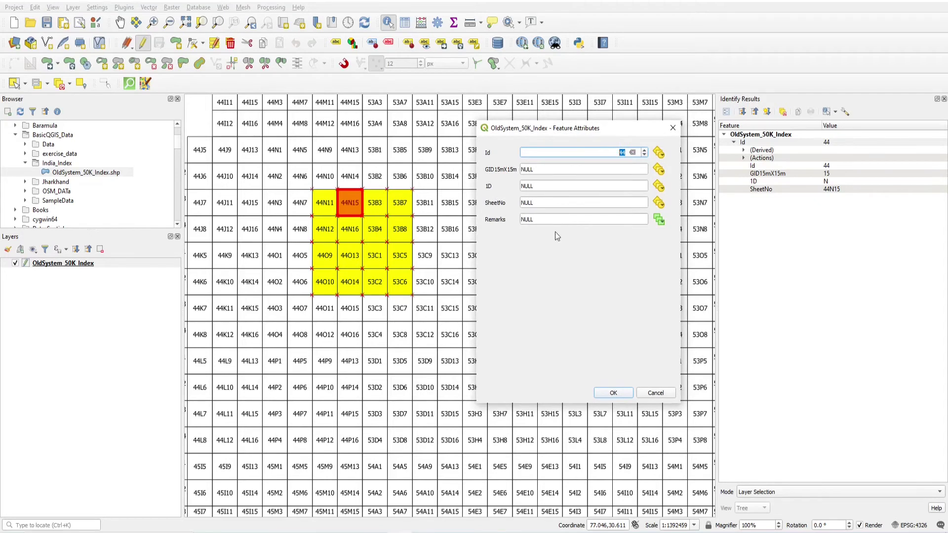
click(543, 219)
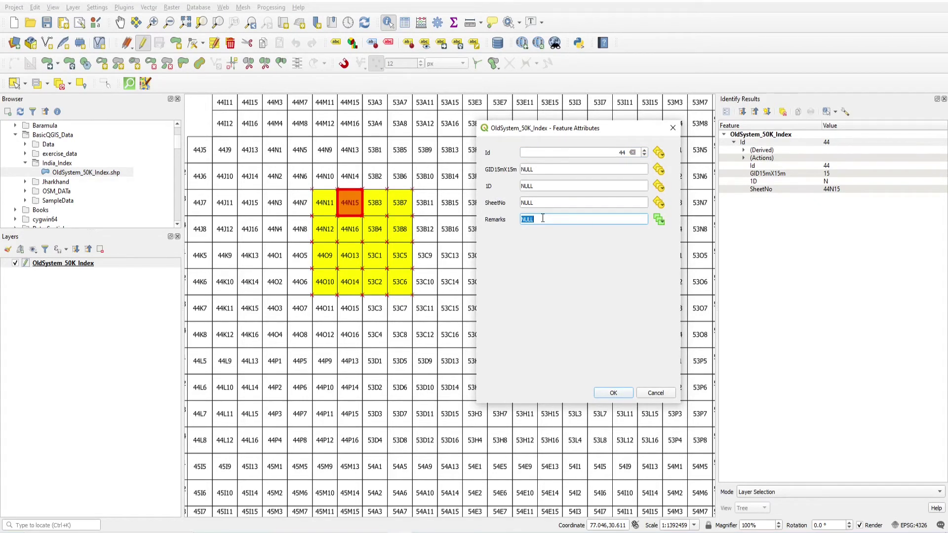
text(Test)
click(600, 396)
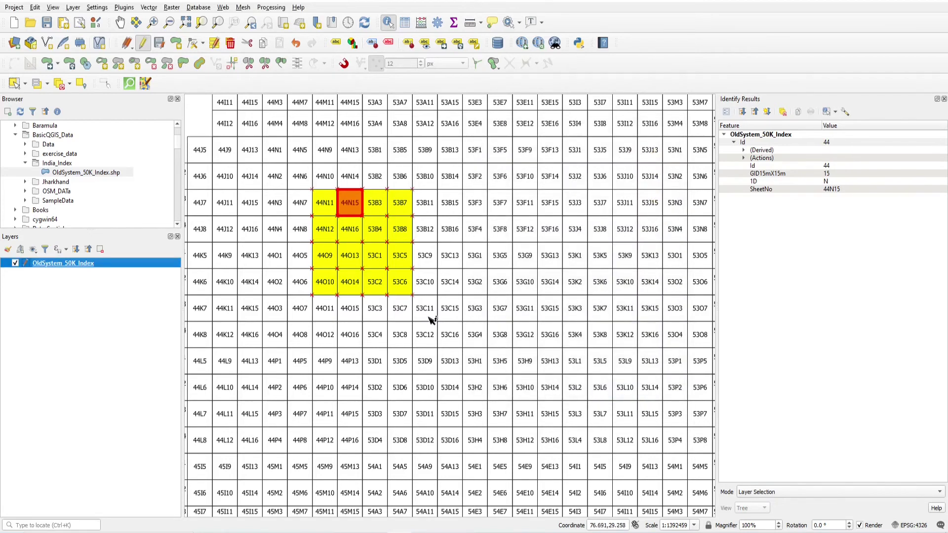
click(159, 43)
- Filter the attribute table to the selected features, check their Remarks values against the map, and close the table
click(405, 22)
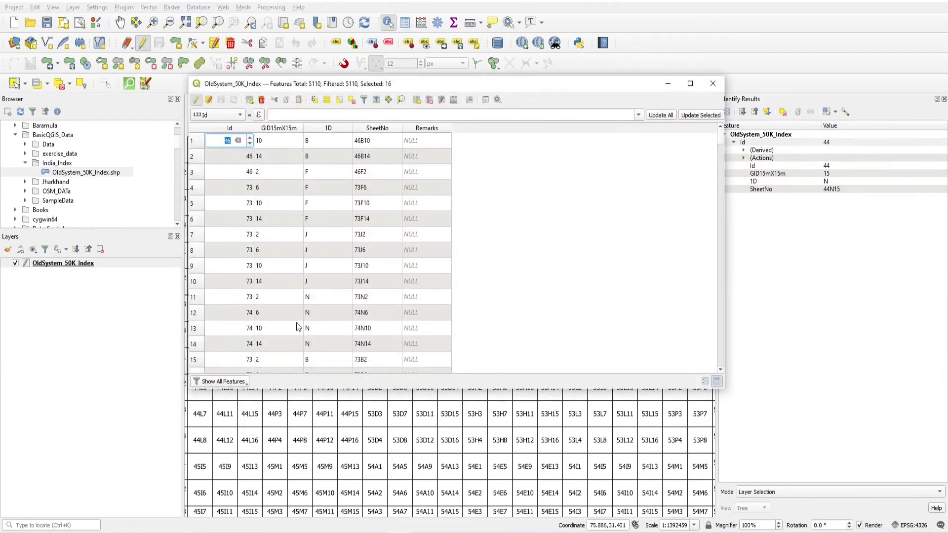
drag(447, 76, 447, 127)
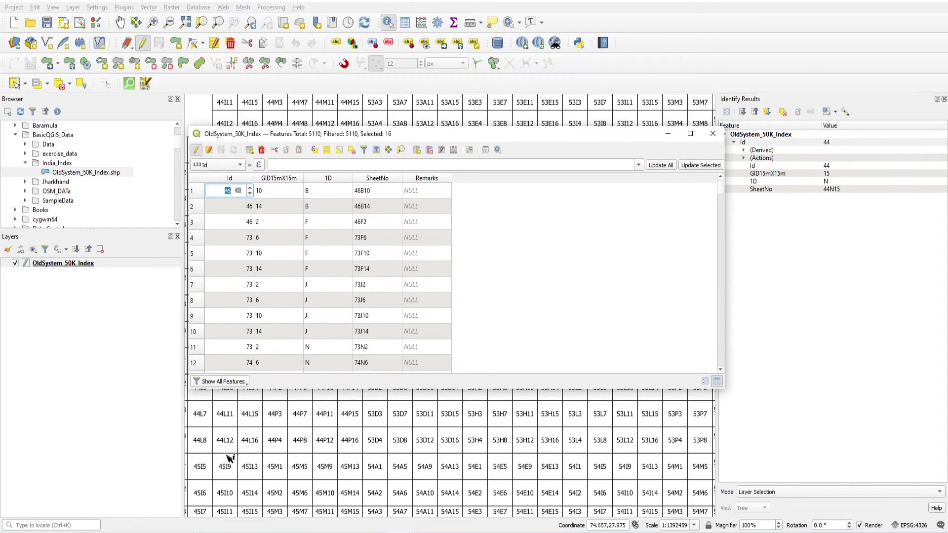
click(229, 382)
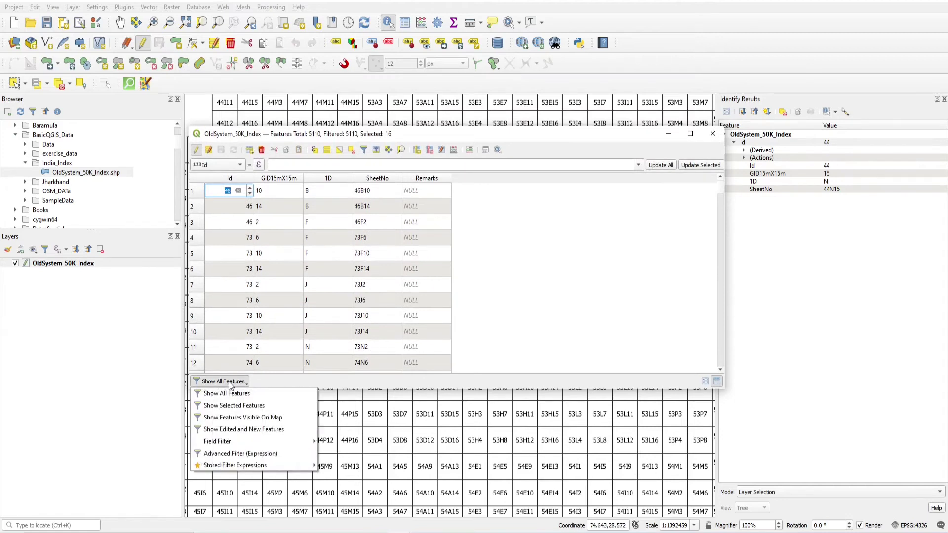
click(249, 407)
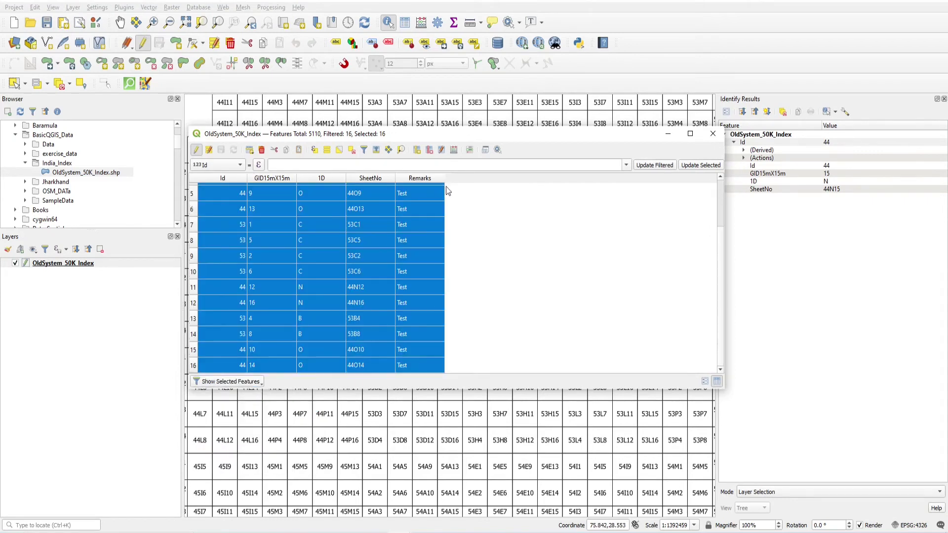
drag(449, 134, 694, 19)
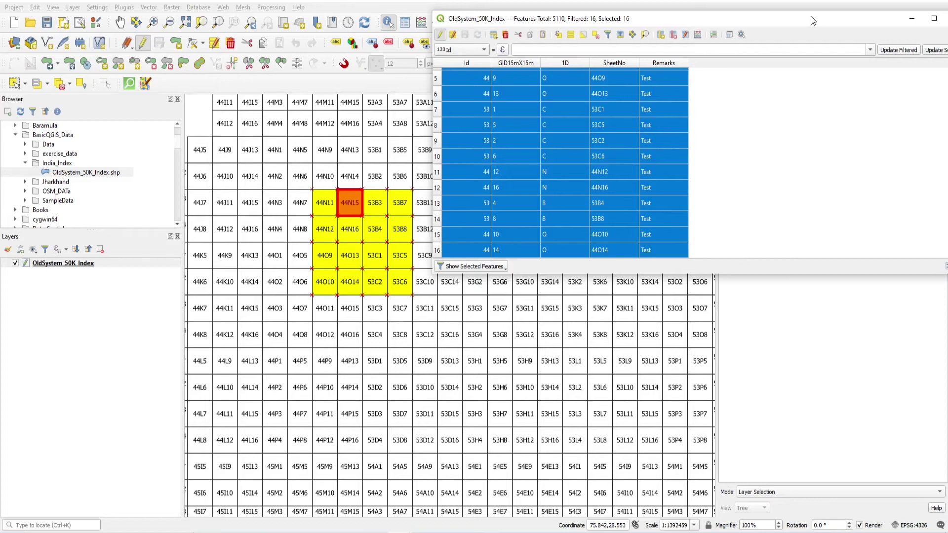
drag(810, 18, 726, 35)
click(354, 219)
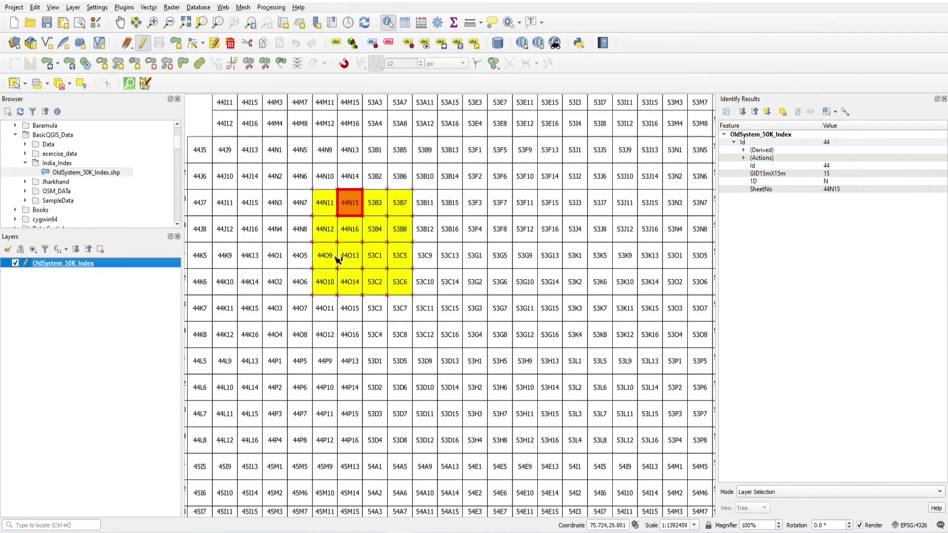
- Clear the Remarks value for all selected index sheets simultaneously
click(218, 63)
click(563, 220)
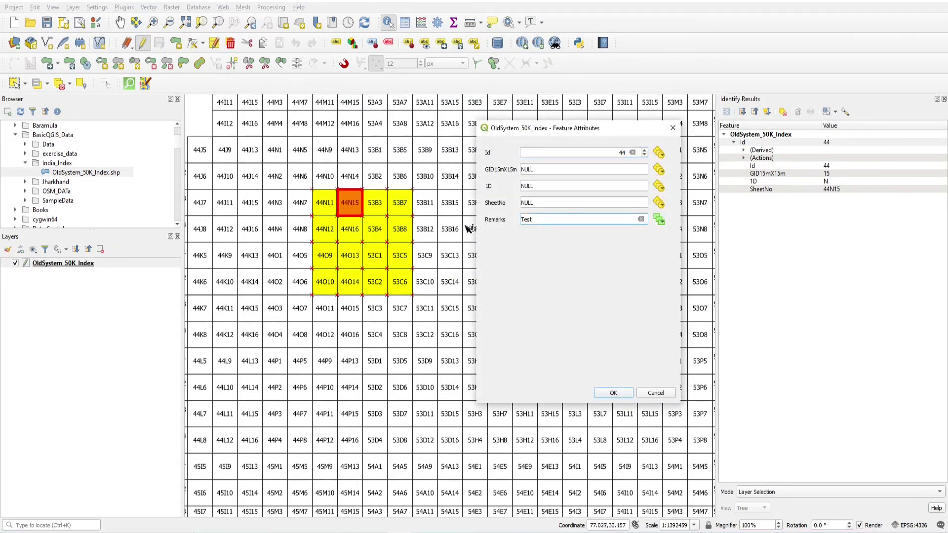
key(ctrl+a)
key(BackSpace)
click(612, 393)
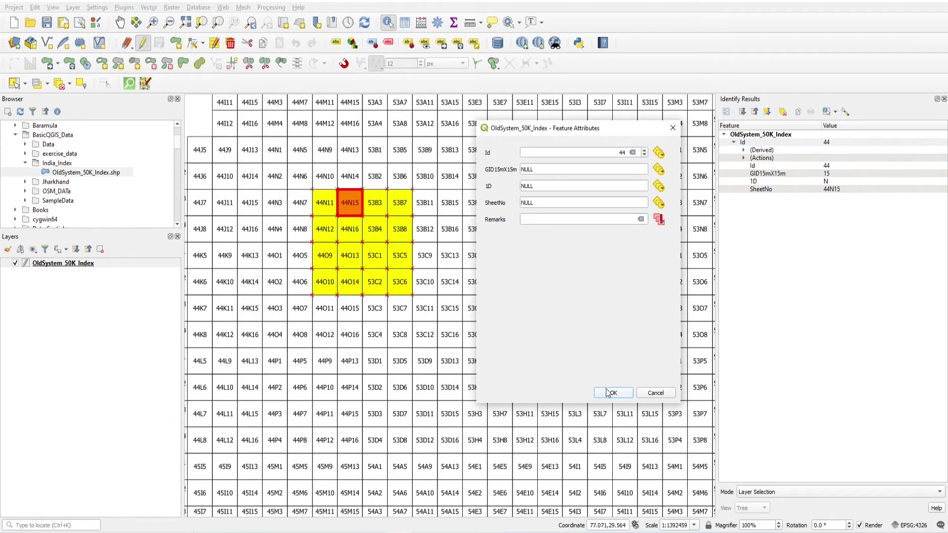
- Check the Remarks column for only the selected features in the attribute table, then end layer editing and save the changes
click(404, 22)
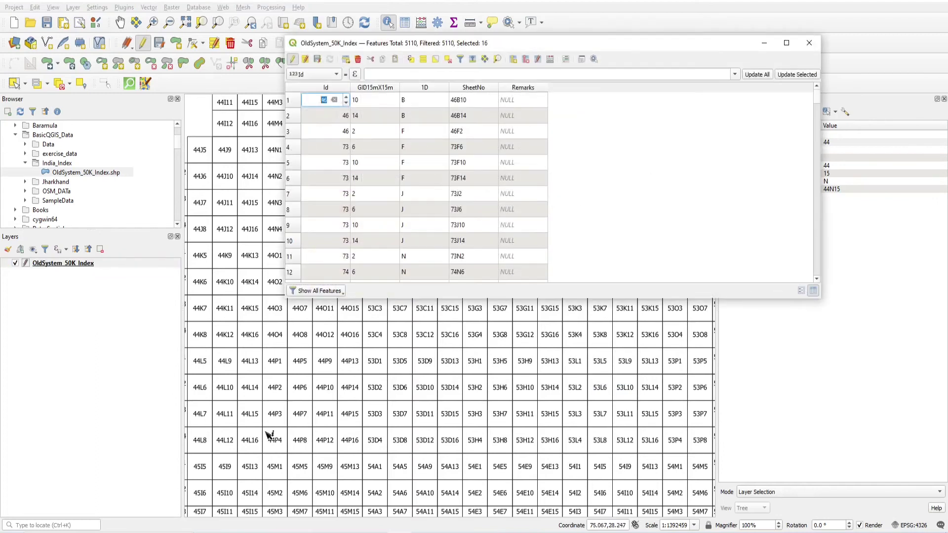
click(319, 291)
click(344, 328)
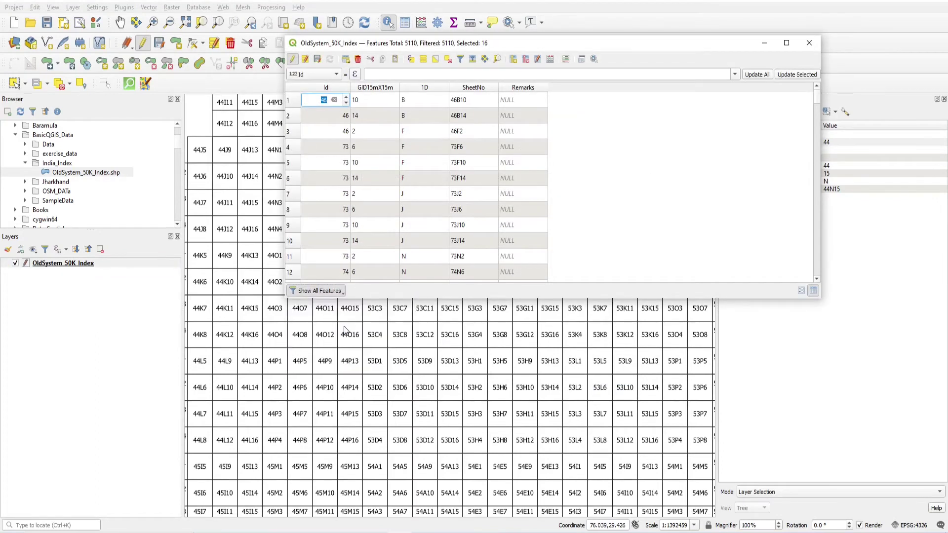
click(334, 293)
click(344, 310)
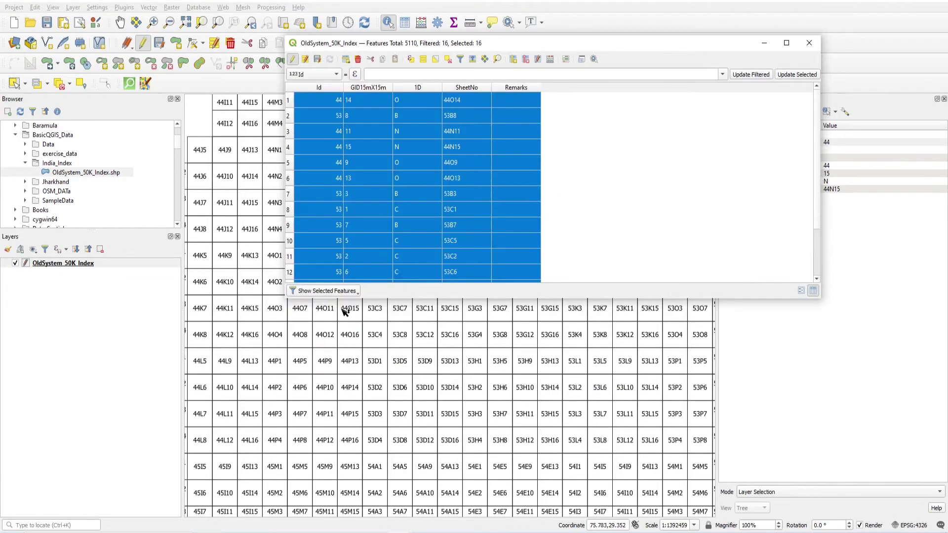
click(810, 44)
click(142, 45)
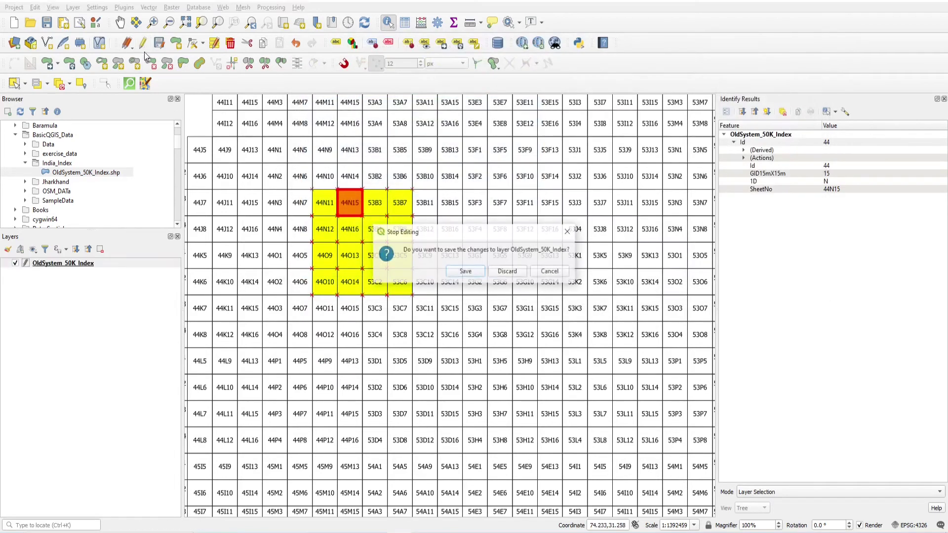
click(456, 272)
- Deselect all index sheets on the map
scroll(441, 294, down, 4)
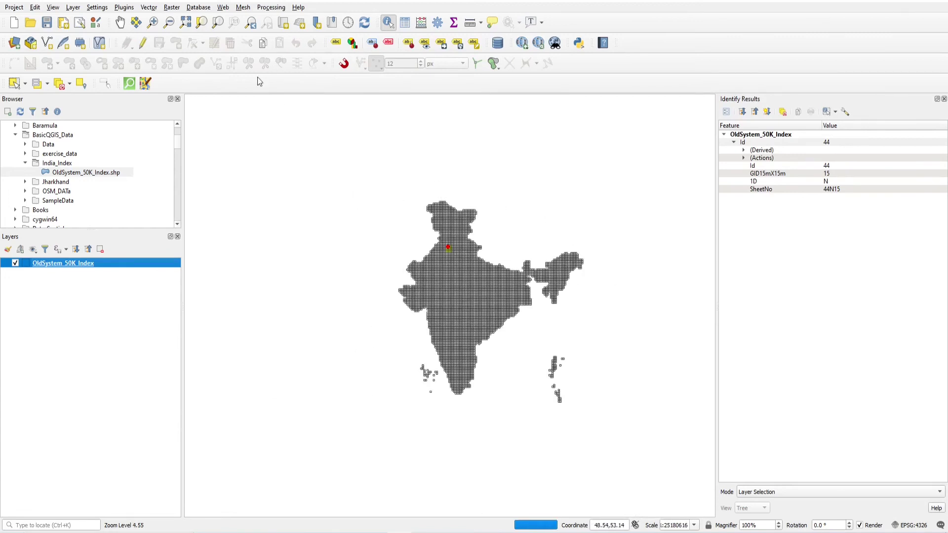
click(13, 83)
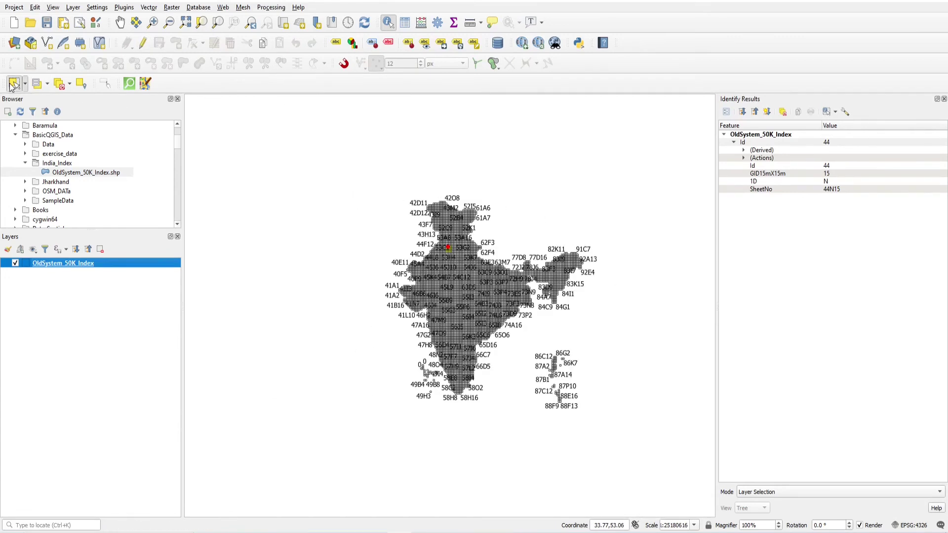
click(537, 271)
- Look over the index grid and its labels at several scales and close the Identify Results panel
scroll(549, 394, up, 1)
scroll(548, 395, down, 1)
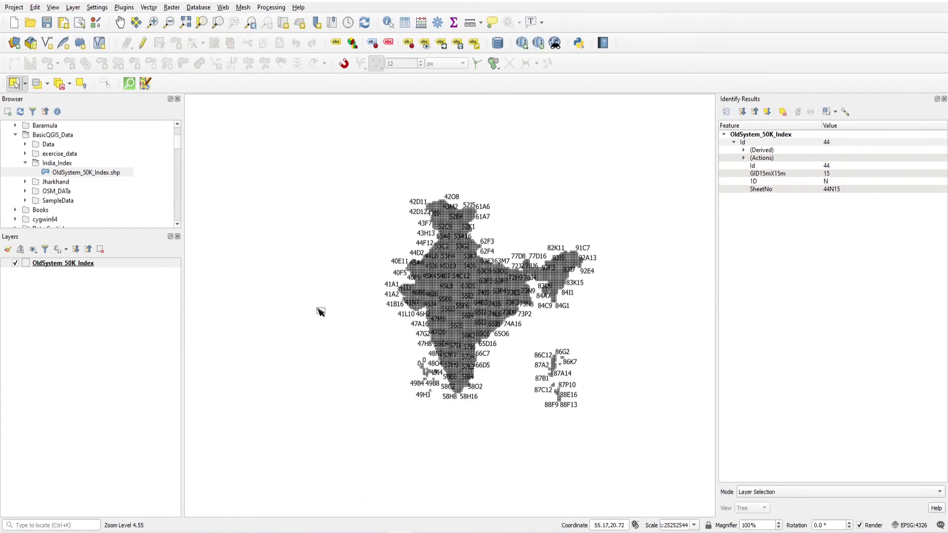
scroll(474, 274, up, 3)
scroll(394, 280, down, 1)
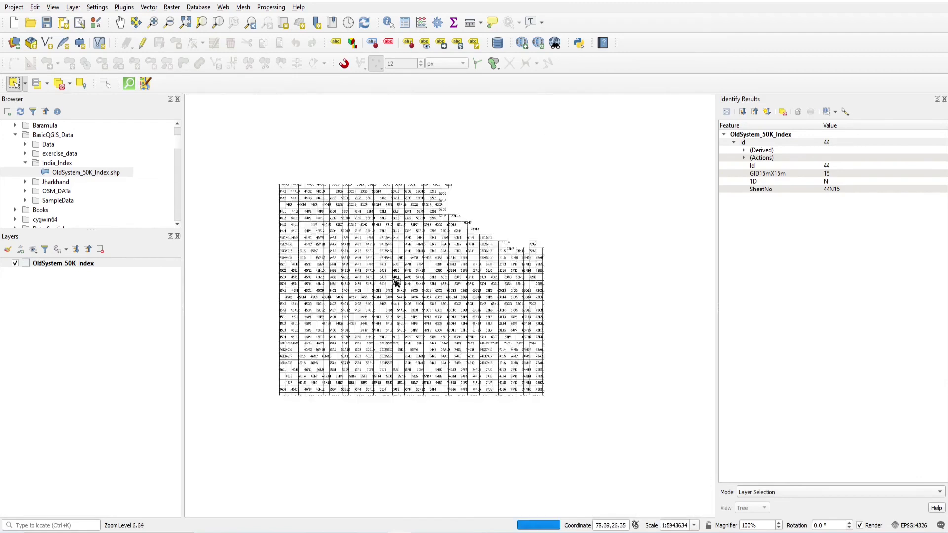
scroll(368, 250, up, 2)
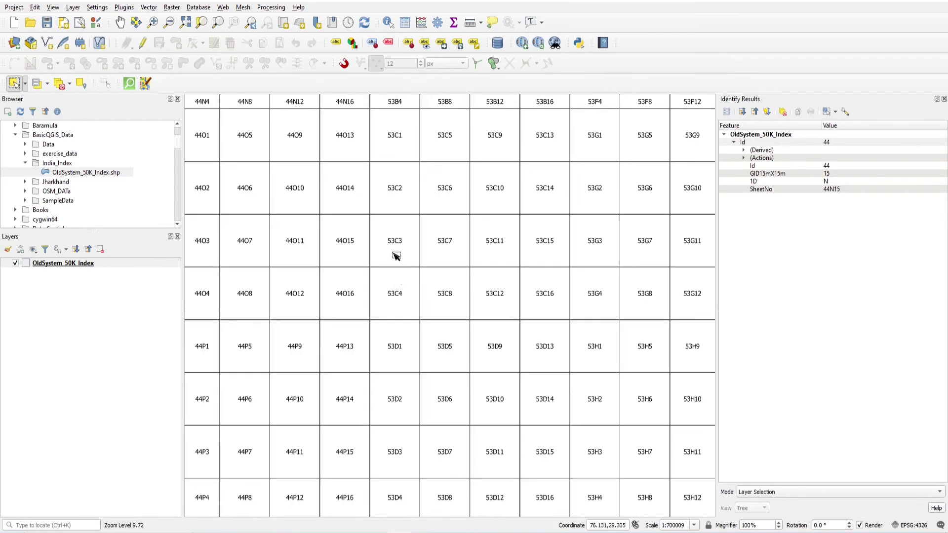
scroll(493, 258, down, 2)
scroll(498, 268, down, 1)
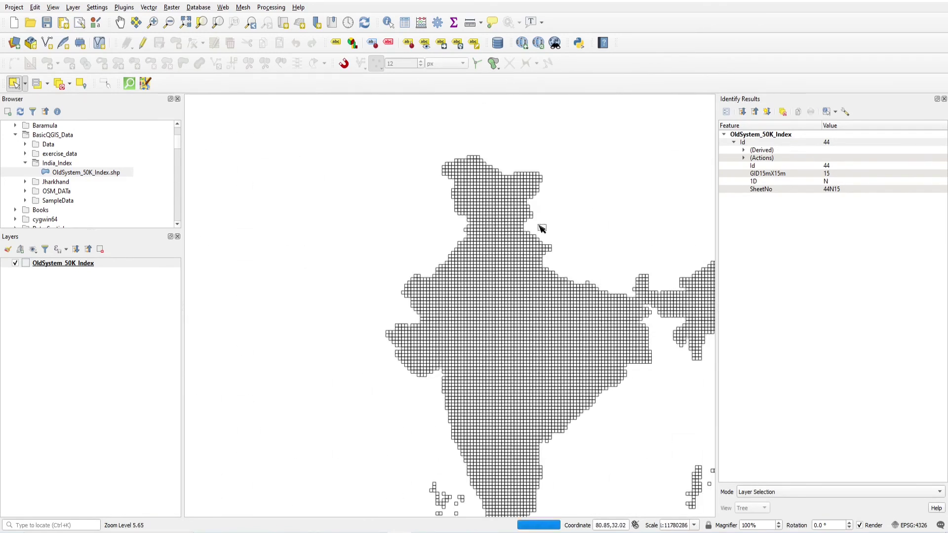
click(944, 98)
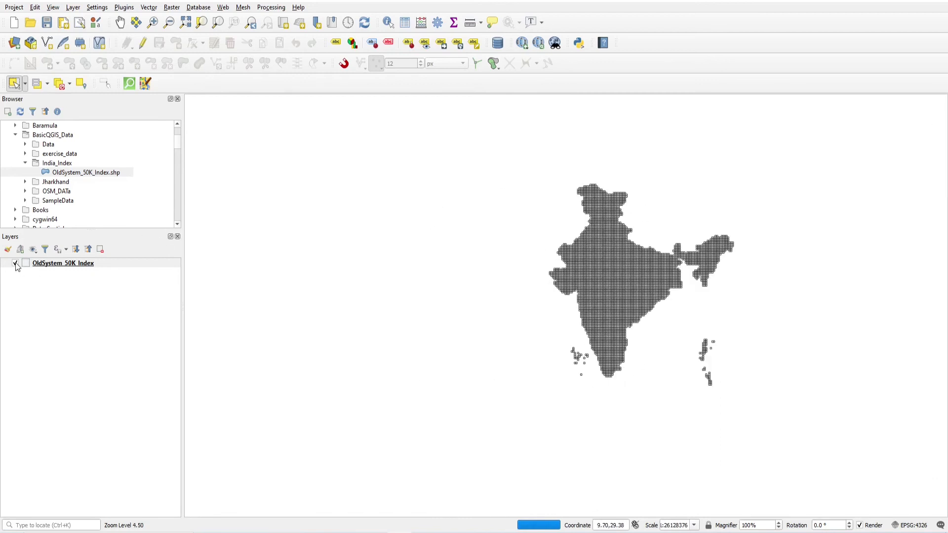
scroll(599, 261, up, 2)
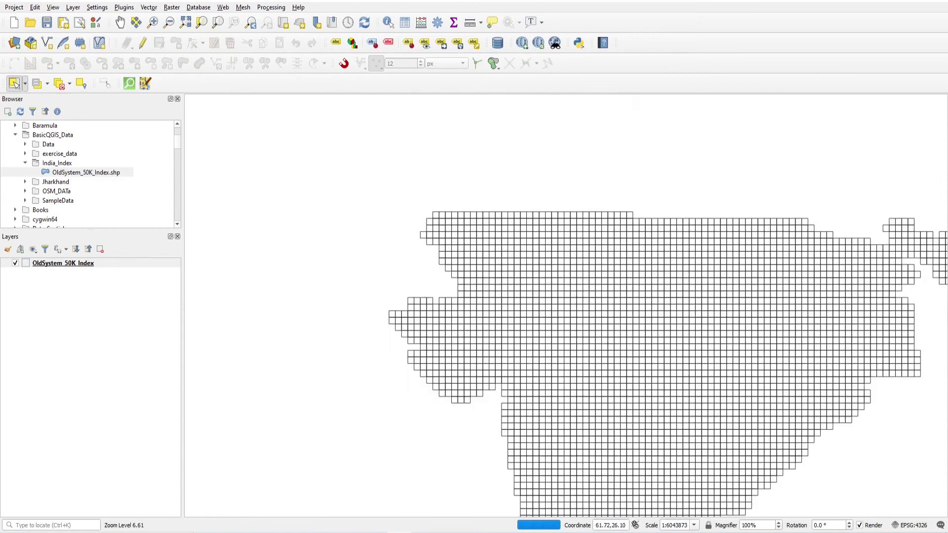
- Set the OldSystem_50K_Index layer's labelling to No Labels and apply it
click(53, 265)
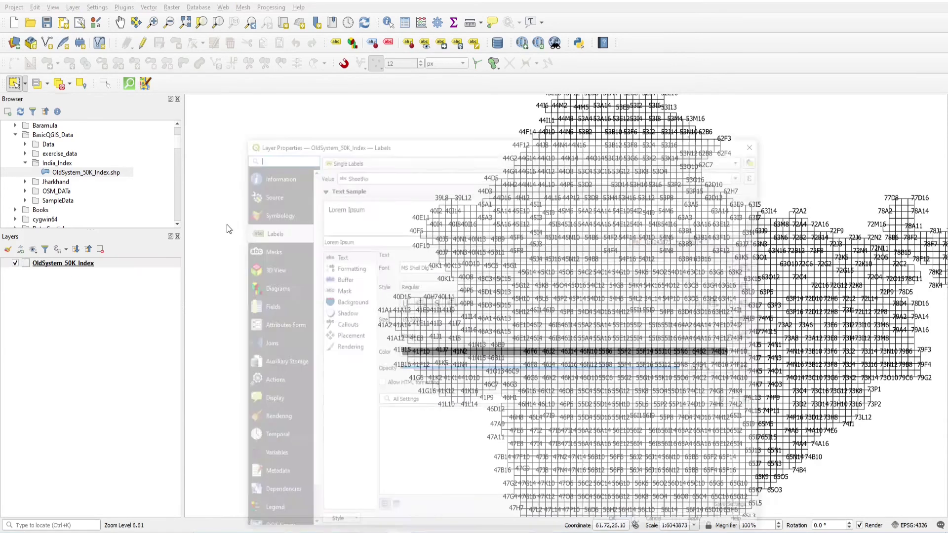
click(380, 159)
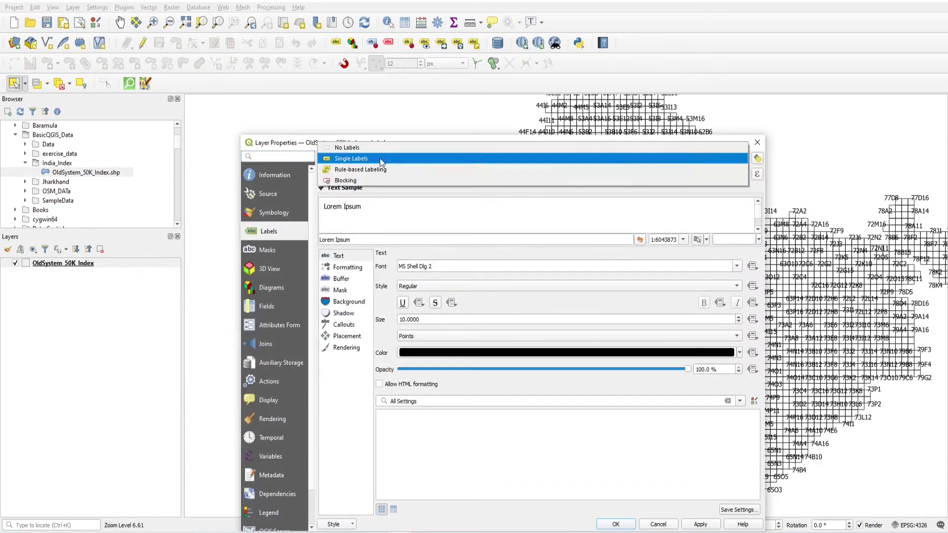
click(380, 147)
click(615, 524)
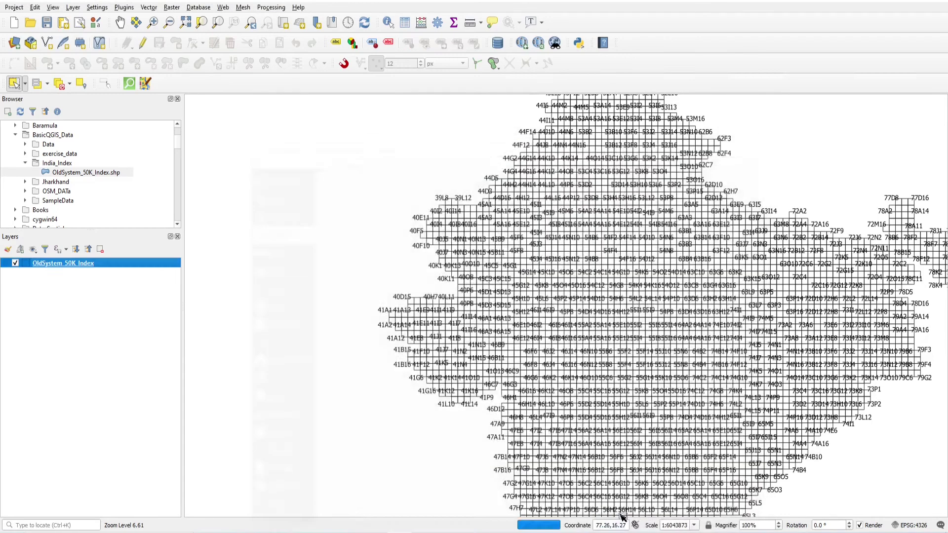
- Set the OldSystem_50K_Index layer's display name to the SheetNo field and apply it
scroll(649, 209, up, 3)
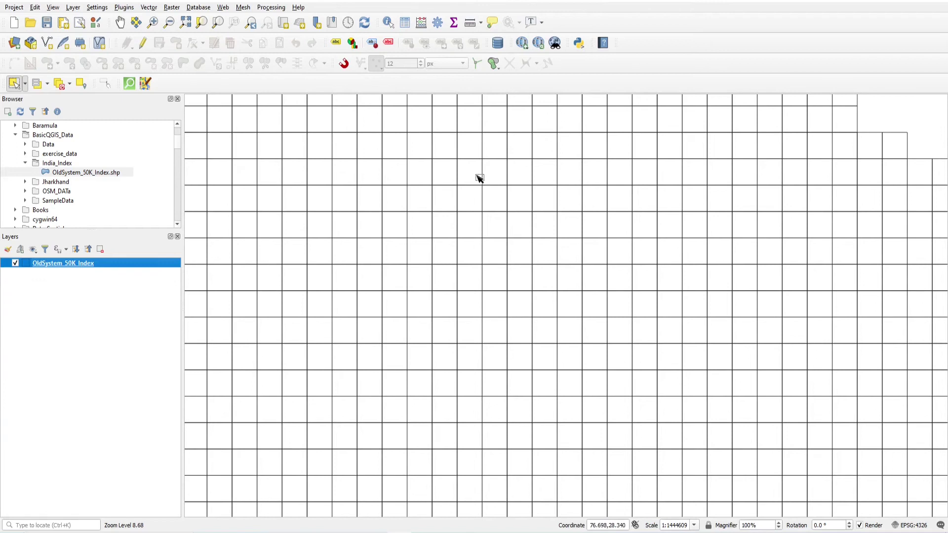
double_click(26, 261)
click(266, 399)
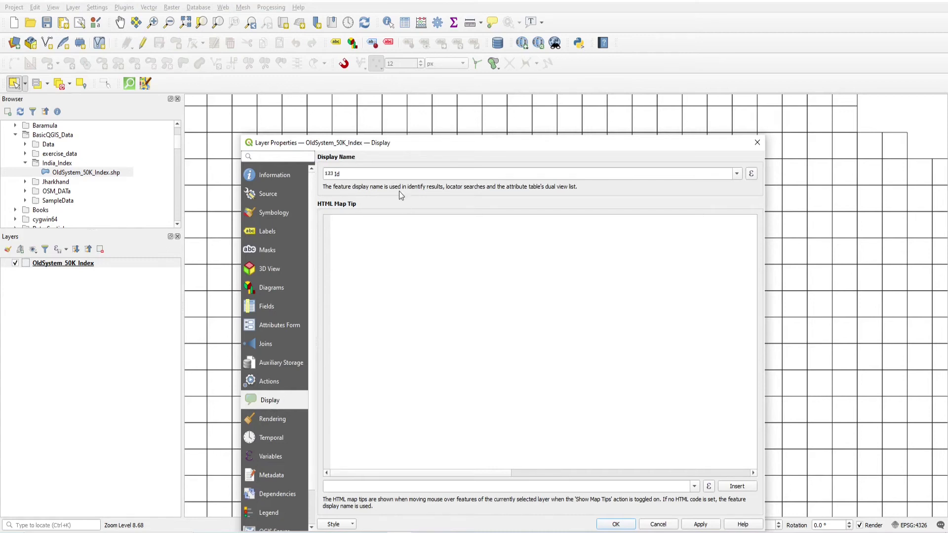
click(736, 173)
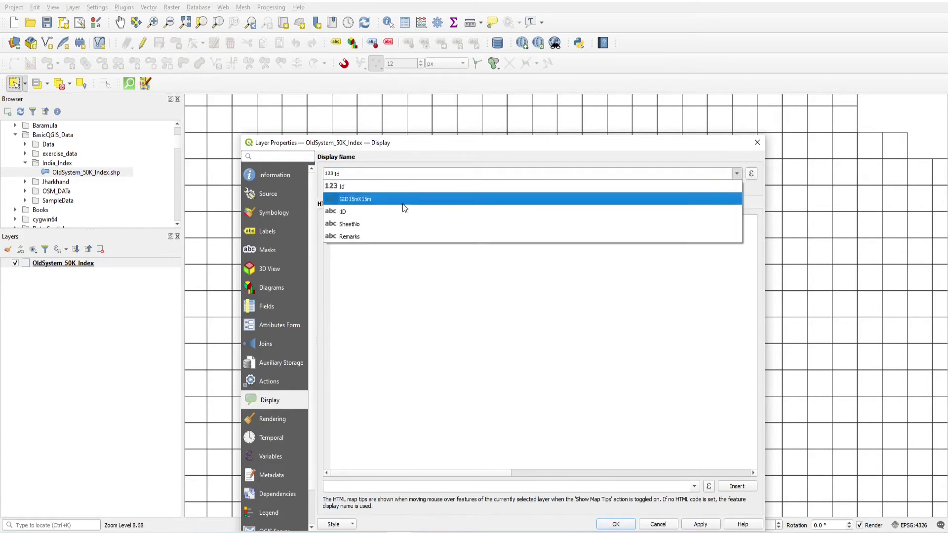
click(354, 222)
click(615, 523)
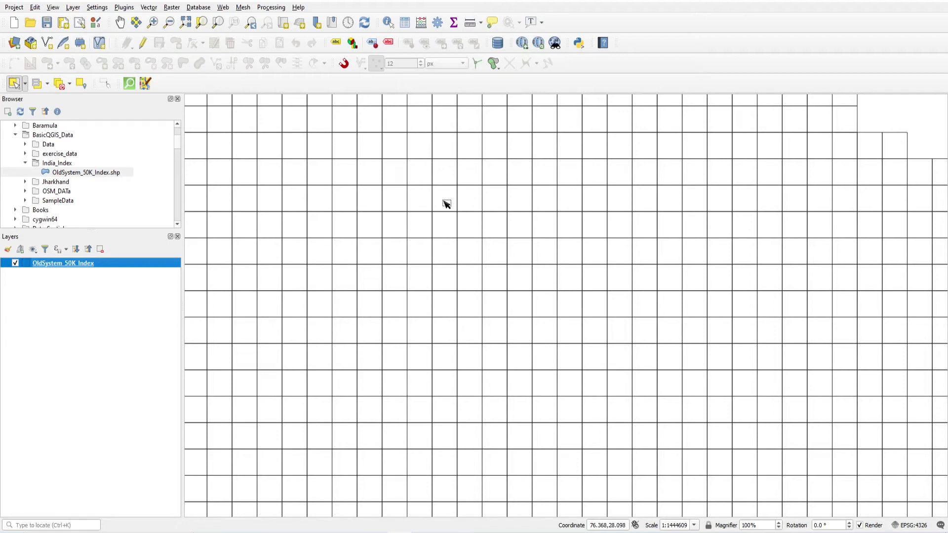
- Turn on map tips, check the tips over the index sheets, and activate the Identify Features tool
click(495, 23)
mouse_move(445, 205)
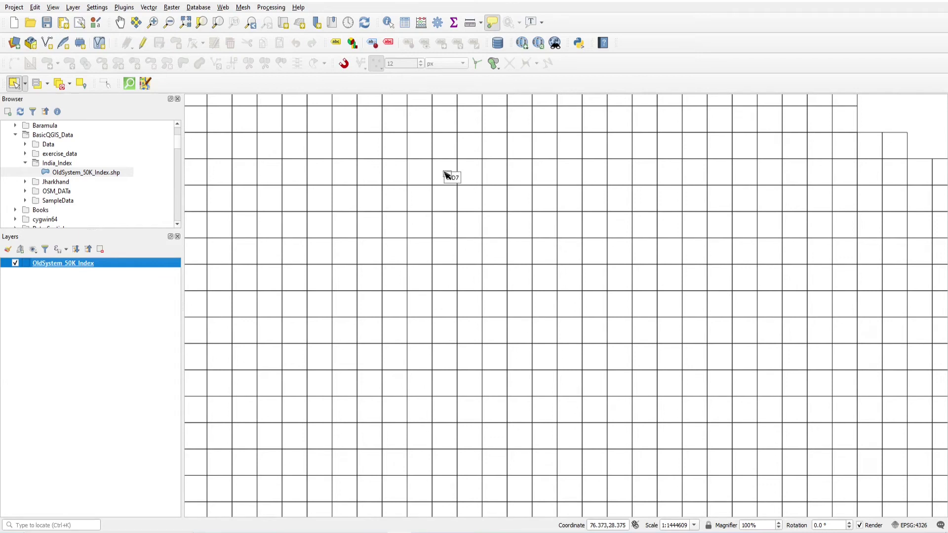
click(389, 23)
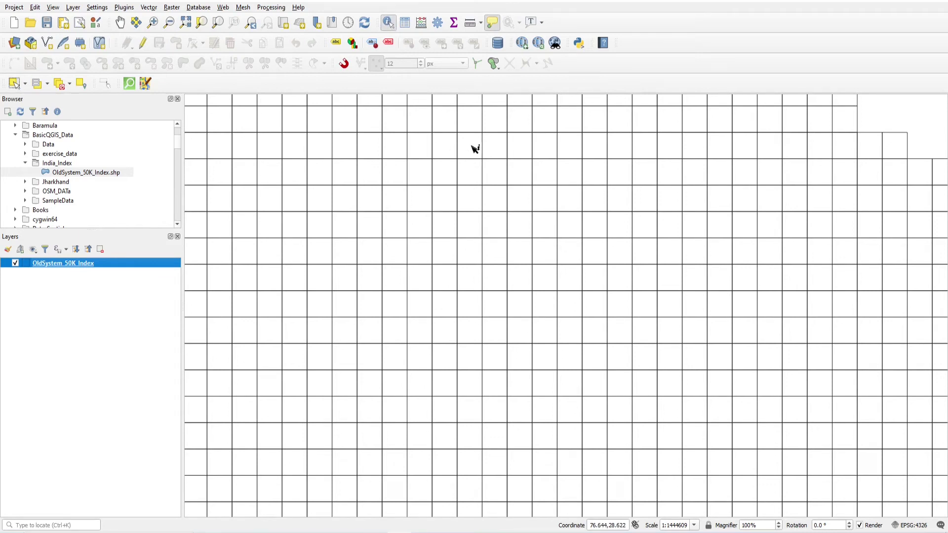
mouse_move(475, 149)
- Review the OldSystem_50K_Index layer's Display settings, including the display name and the HTML map tip options
double_click(43, 264)
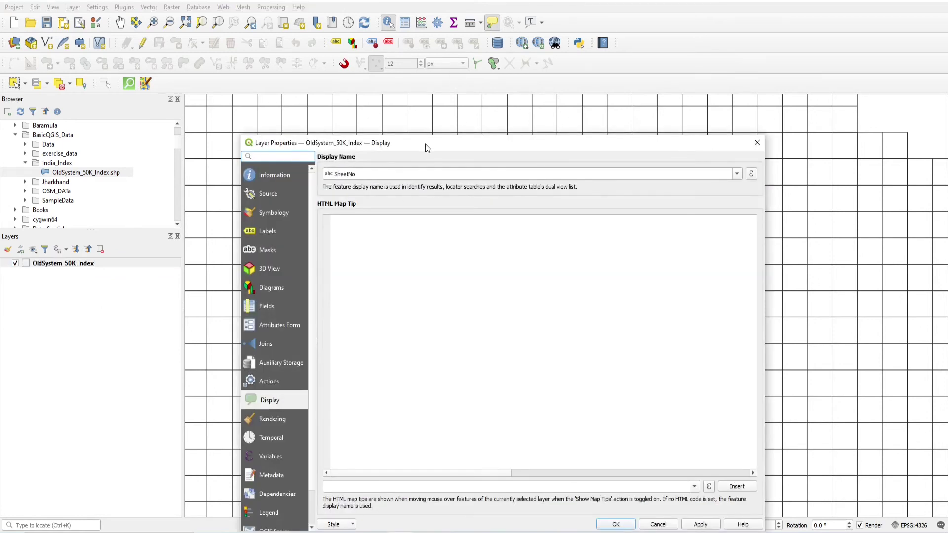
drag(427, 148, 395, 92)
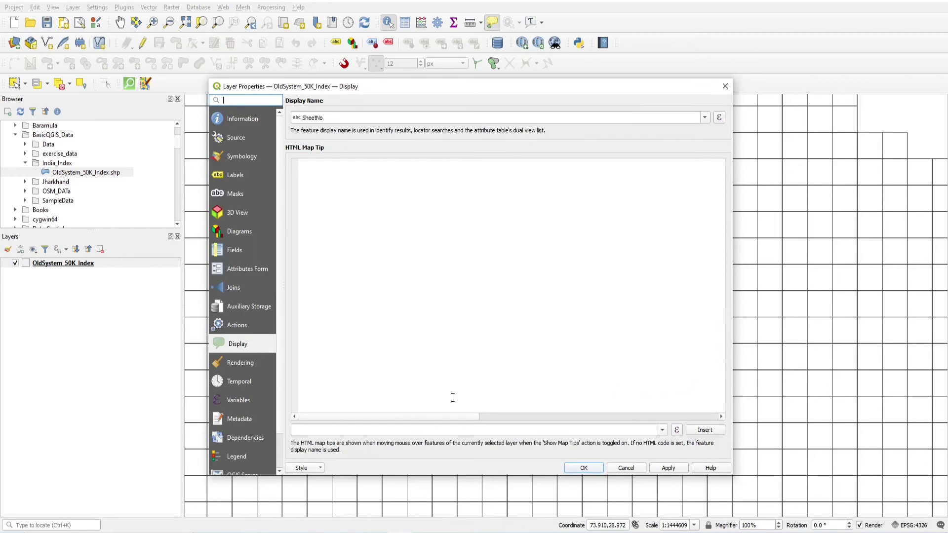
click(311, 403)
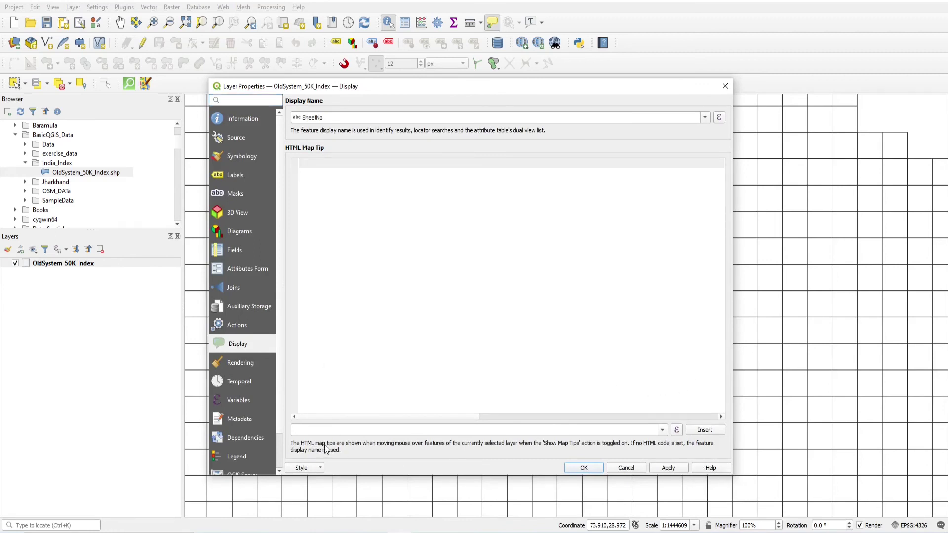
click(583, 468)
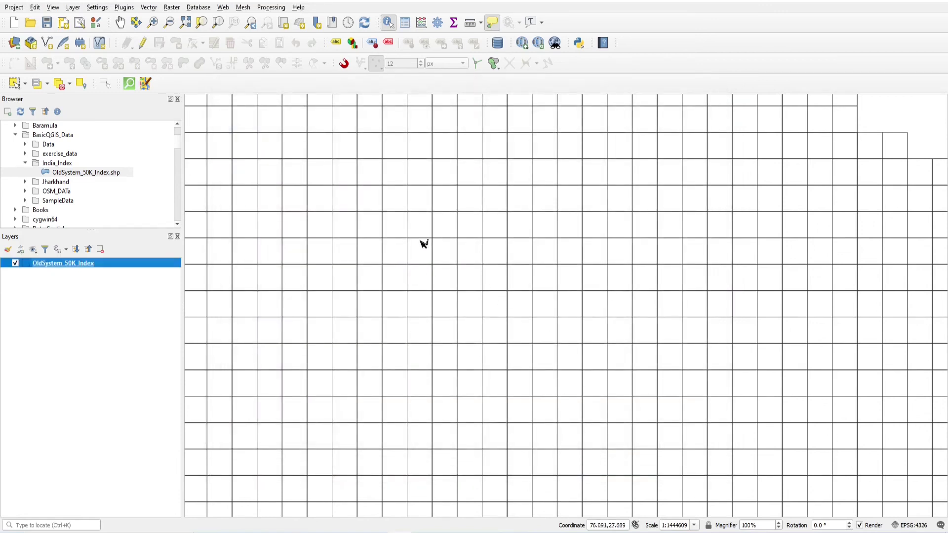
double_click(28, 266)
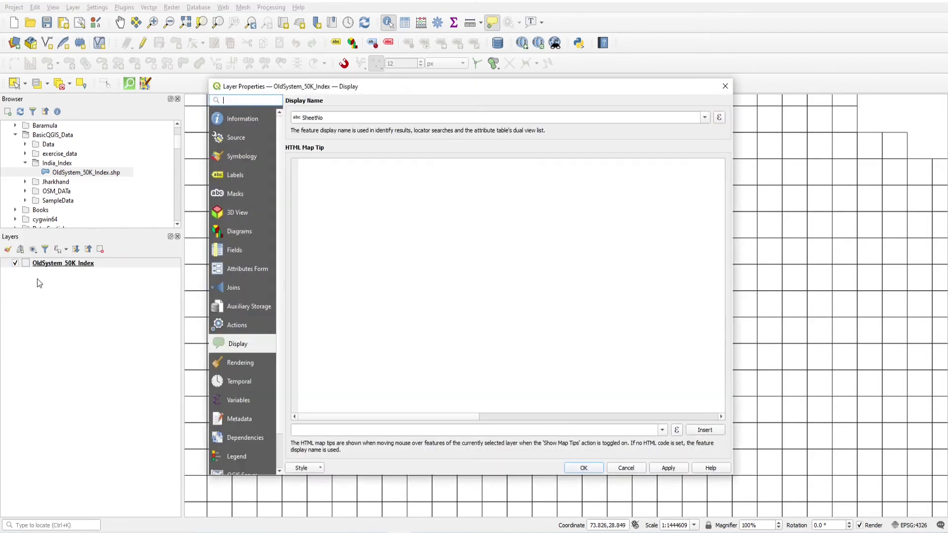
click(232, 331)
click(241, 347)
click(662, 430)
click(666, 435)
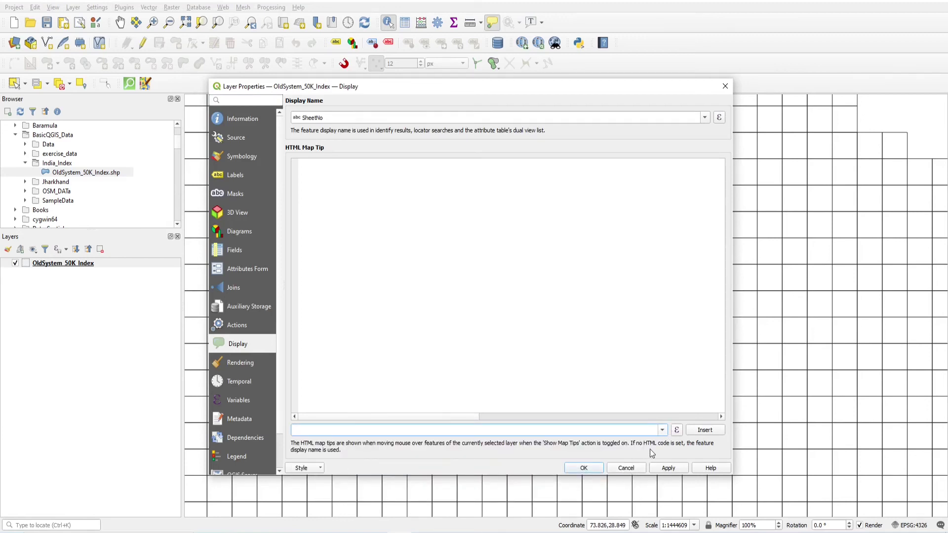
click(583, 468)
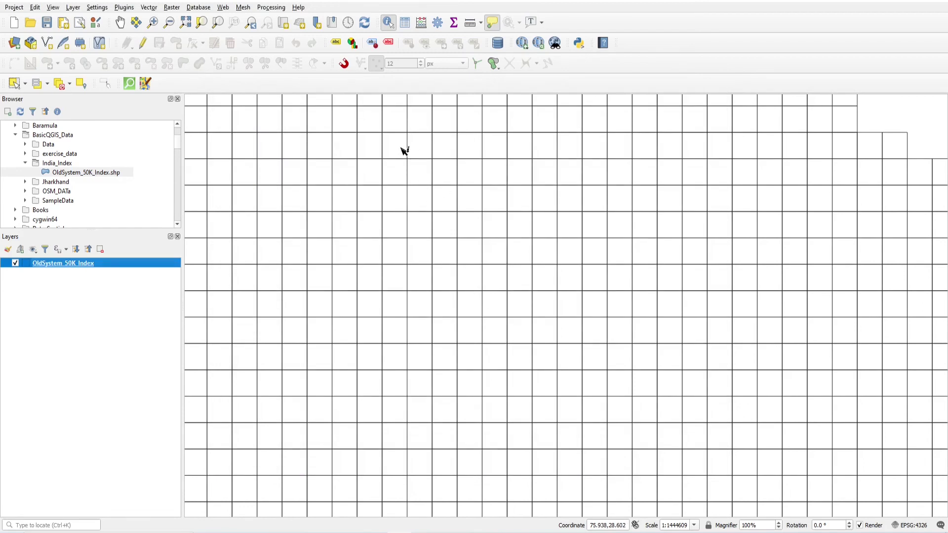
- Remove the OldSystem_50K_Index layer from the project and collapse the India_Index folder
click(100, 250)
click(458, 277)
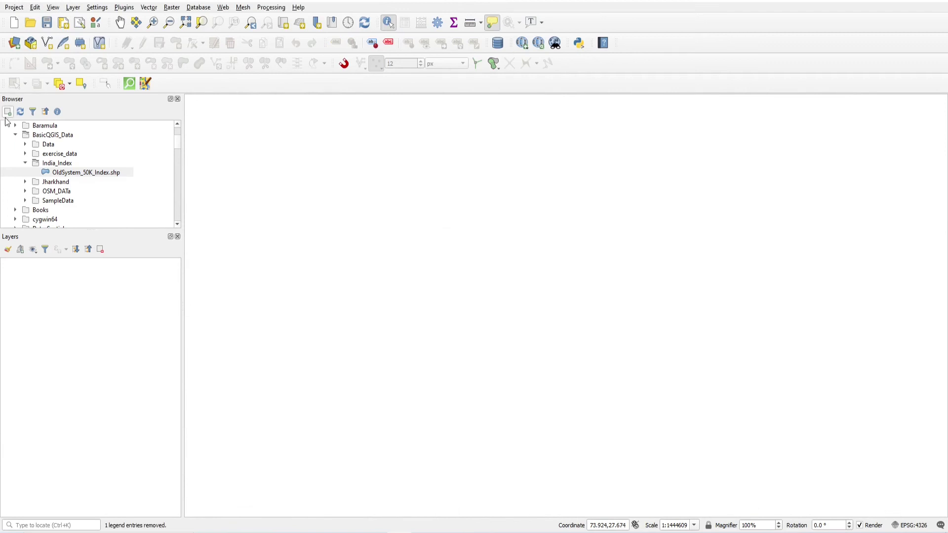
click(25, 162)
- Add roads.shp from the Shape folder inside OSM_DATa to the project
scroll(41, 184, up, 1)
scroll(41, 183, up, 1)
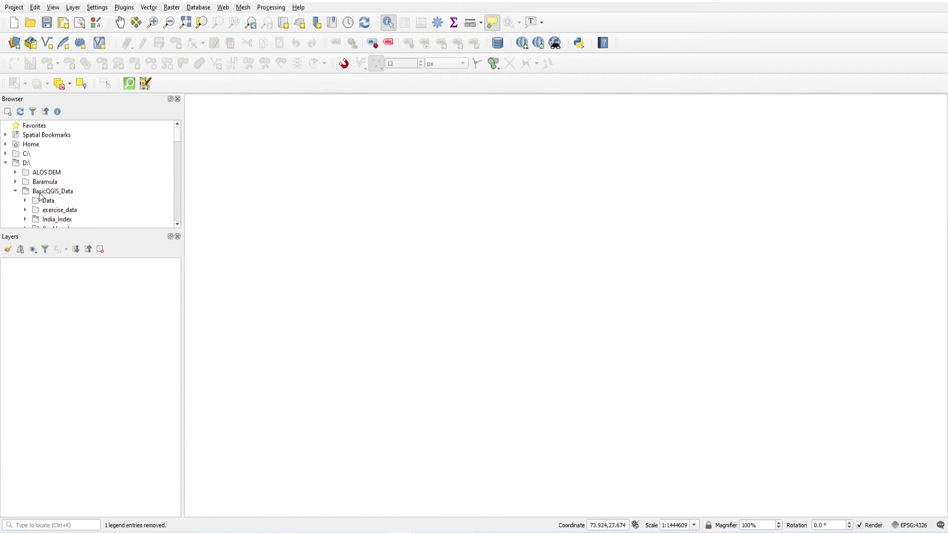
scroll(54, 184, down, 2)
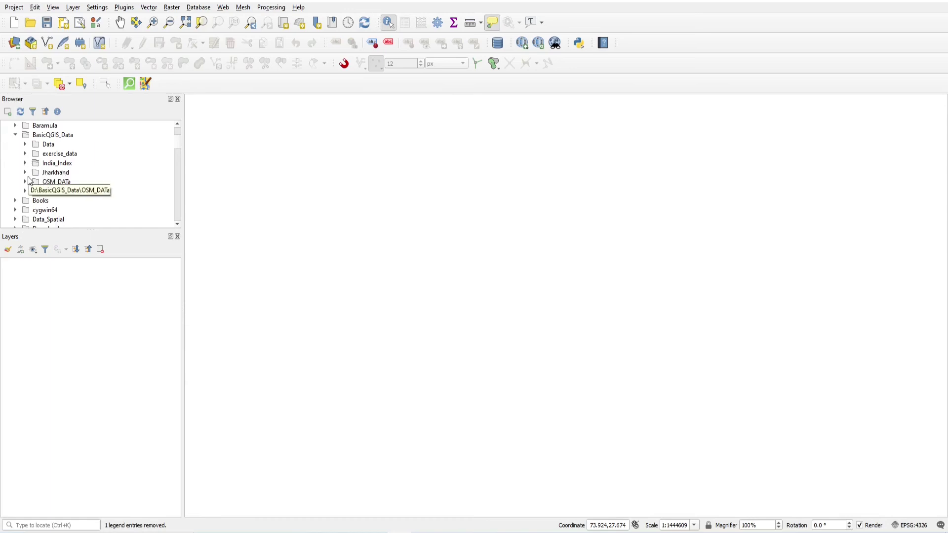
click(25, 182)
scroll(111, 182, down, 3)
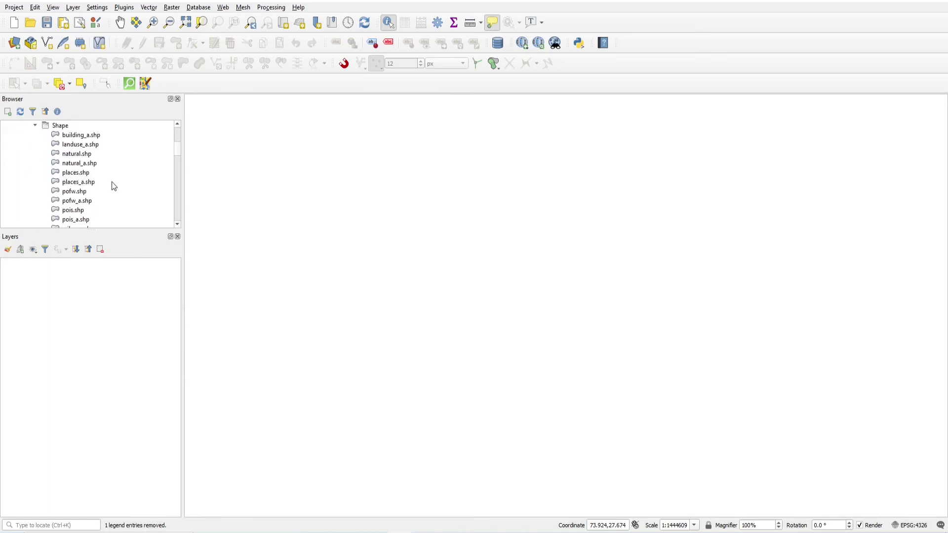
scroll(92, 158, down, 1)
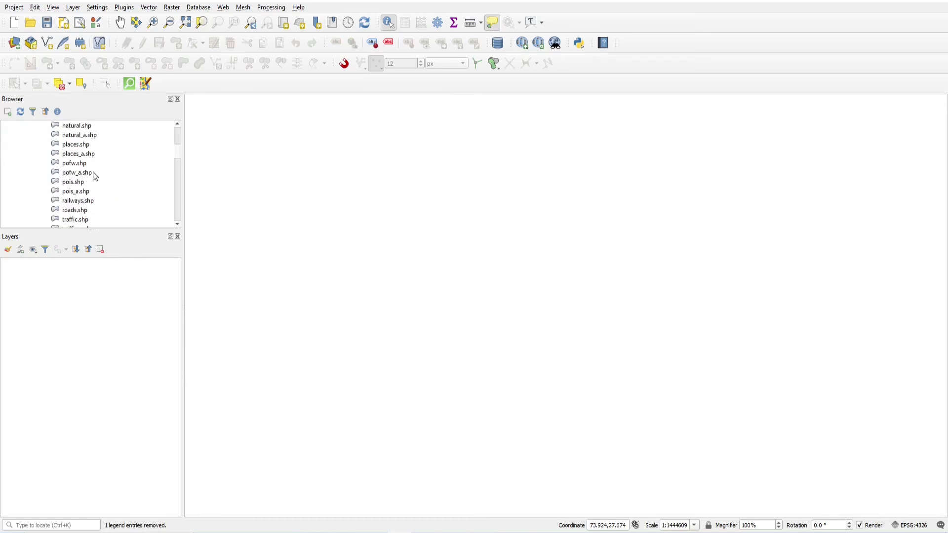
double_click(83, 213)
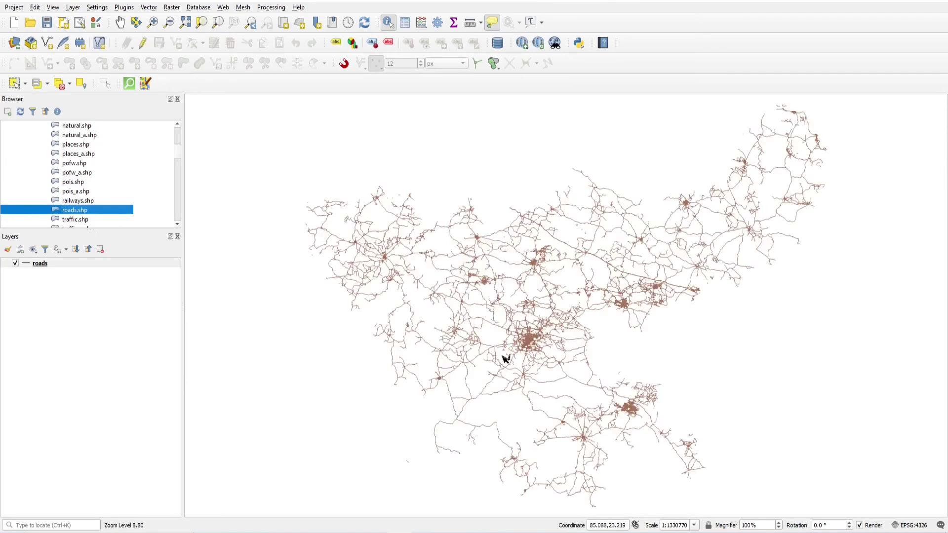
- Check the display name field of the roads layer and leave its properties without changes
scroll(508, 318, up, 3)
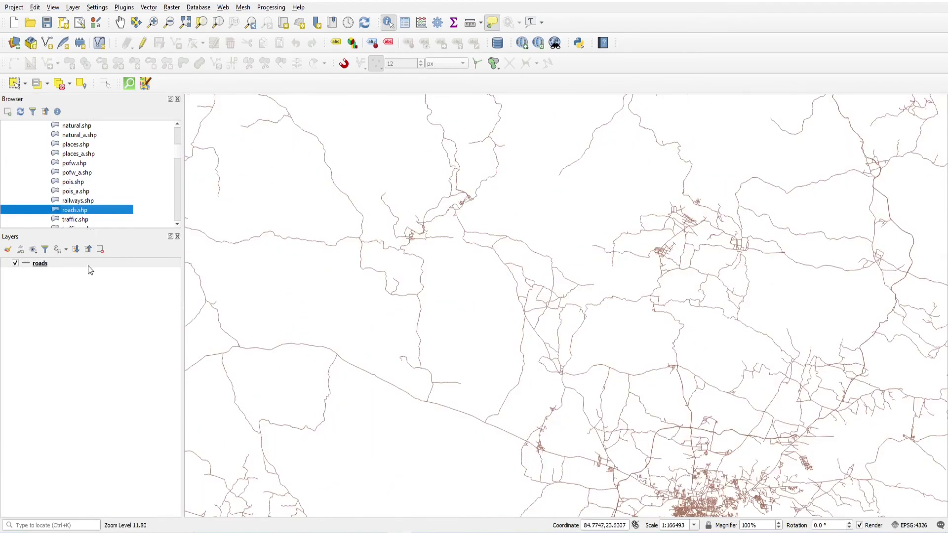
click(56, 265)
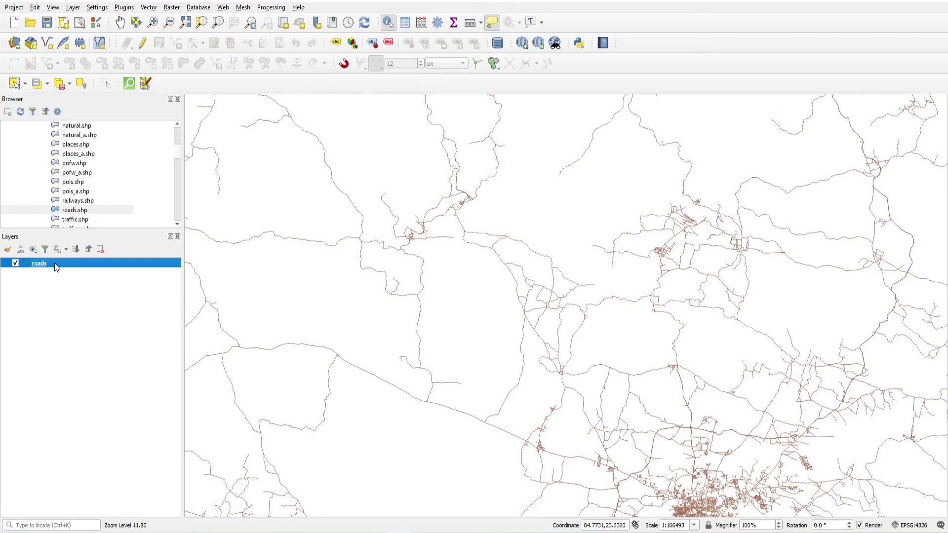
double_click(56, 266)
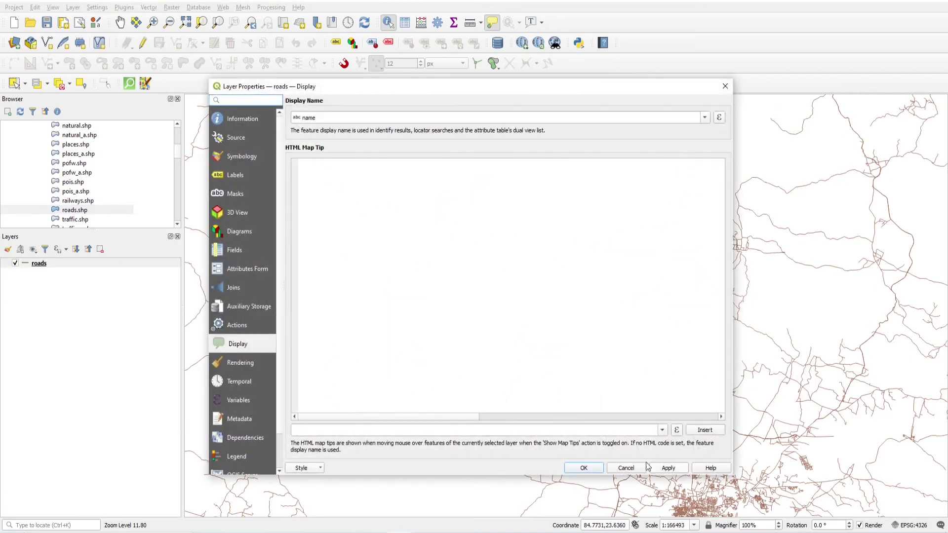
click(635, 468)
- Turn off map tips and view the whole road network
scroll(543, 247, down, 3)
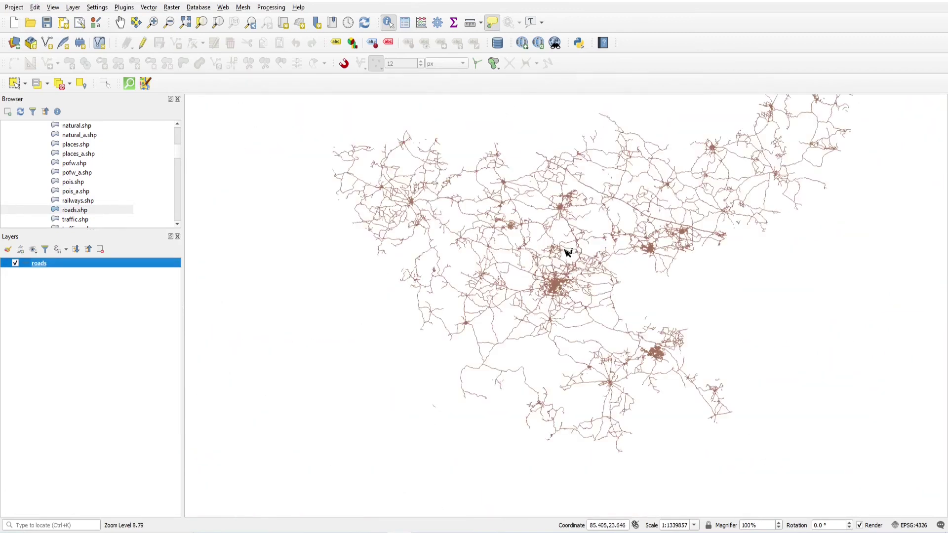
click(493, 22)
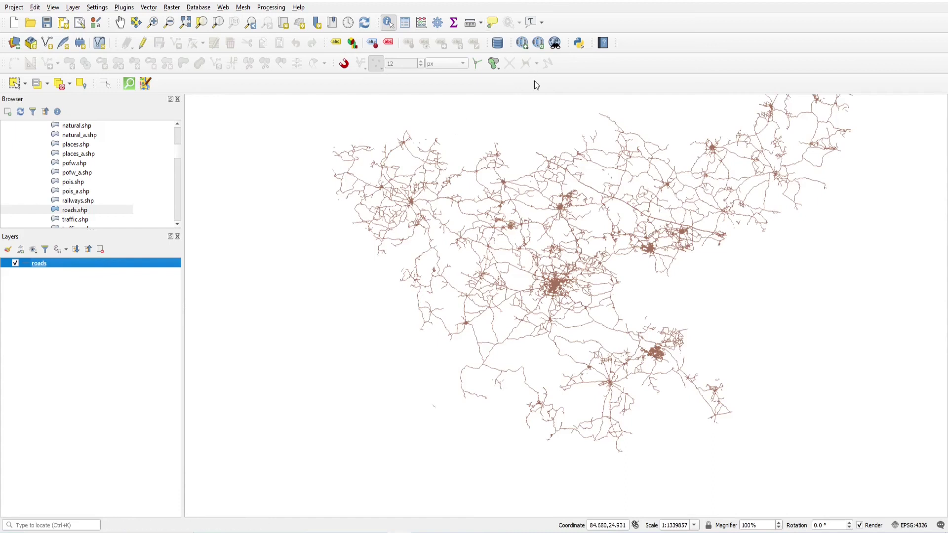
scroll(649, 254, down, 1)
scroll(777, 178, up, 1)
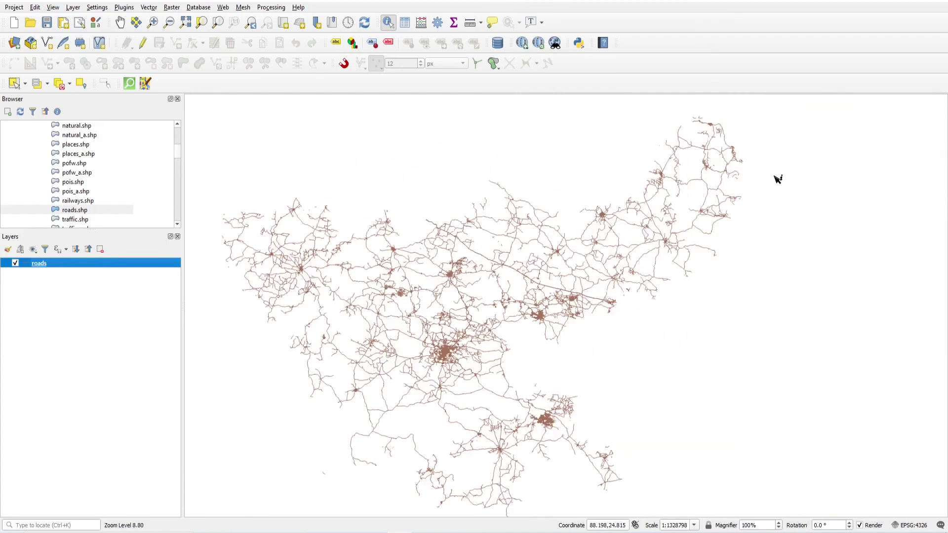
scroll(432, 283, down, 1)
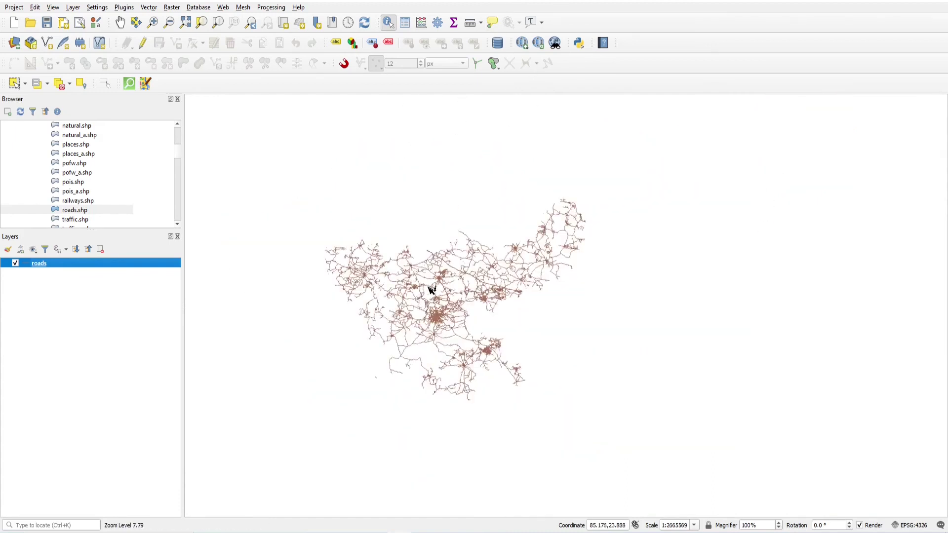
- Choose the name field as the roads layer's display name and apply it
double_click(27, 267)
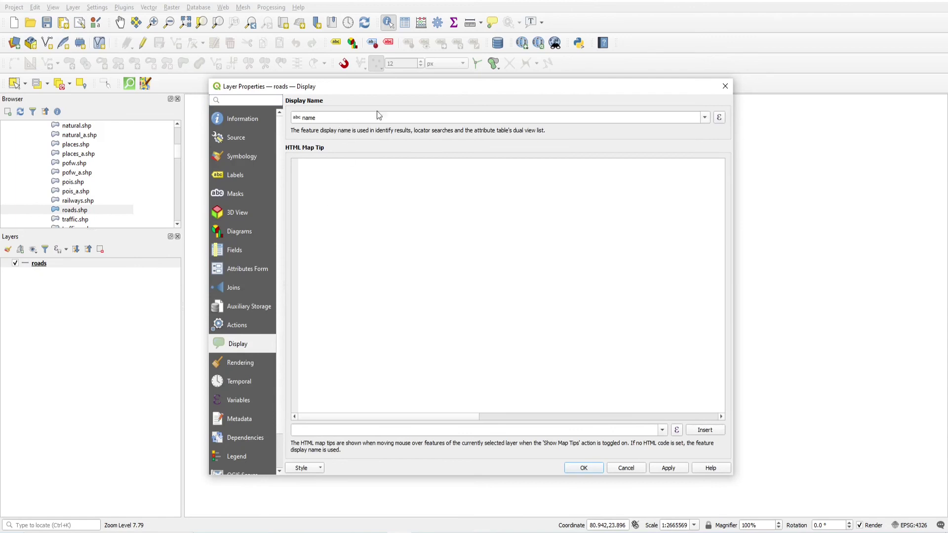
click(703, 117)
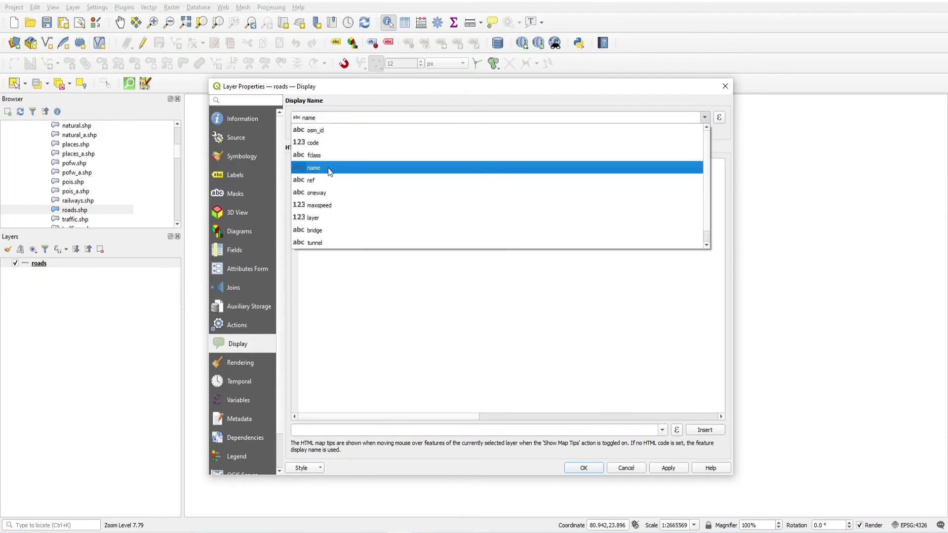
click(328, 168)
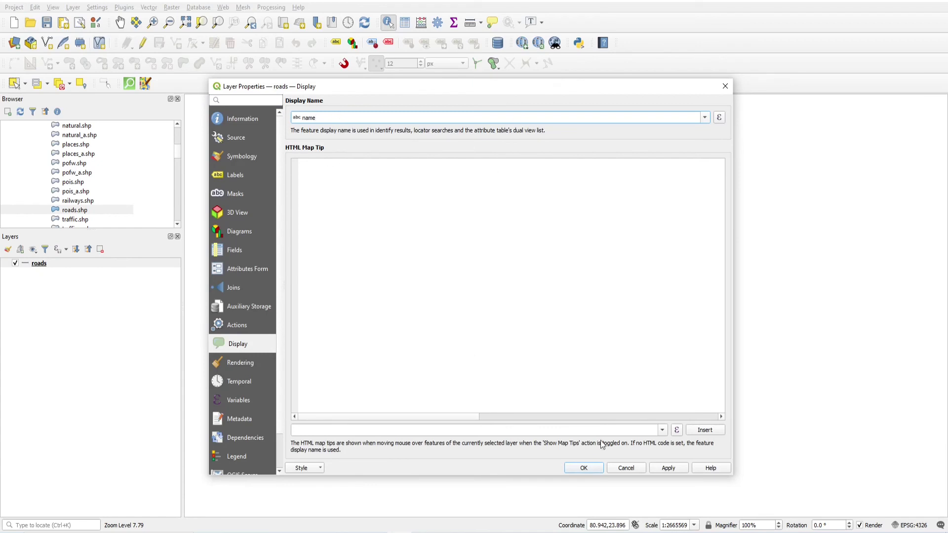
click(583, 467)
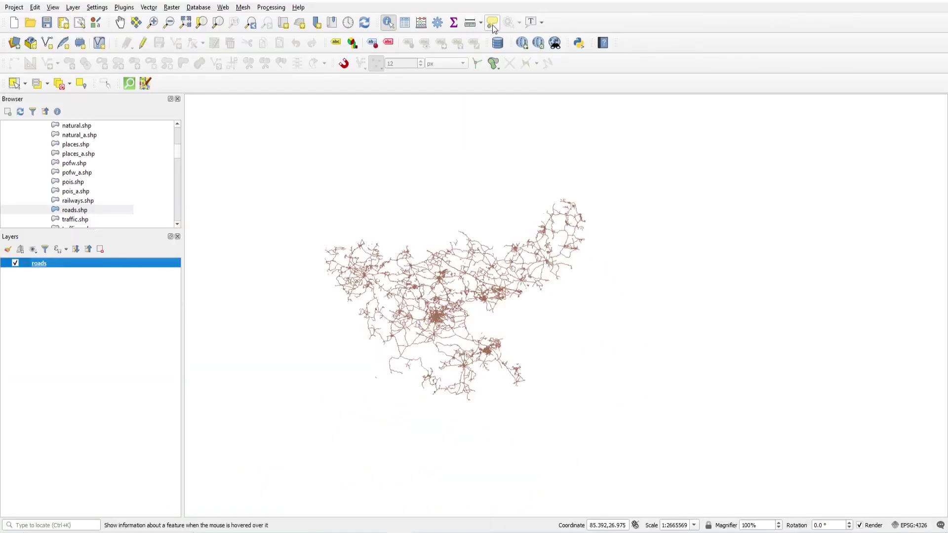
- Turn on map tips and check the names of individual roads along the highway northeast of the dense city network
click(494, 24)
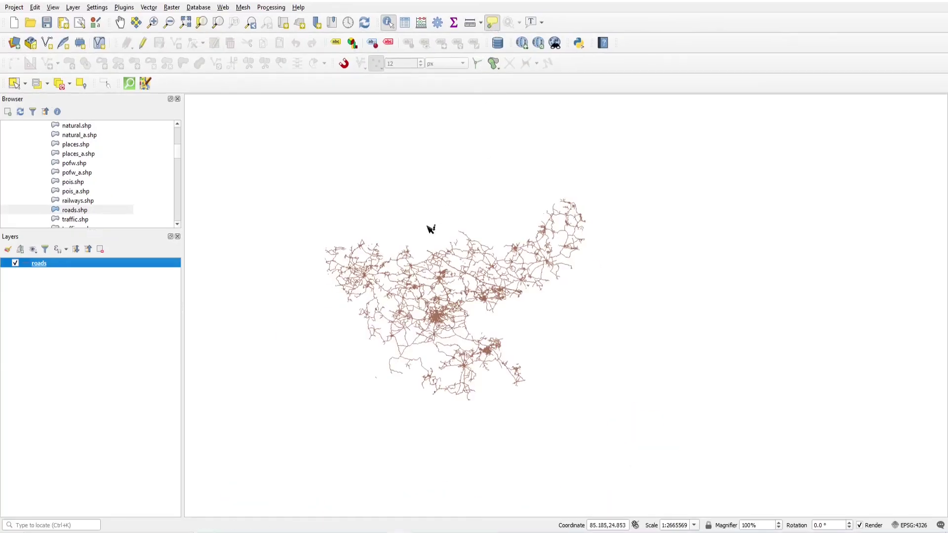
scroll(402, 331, up, 5)
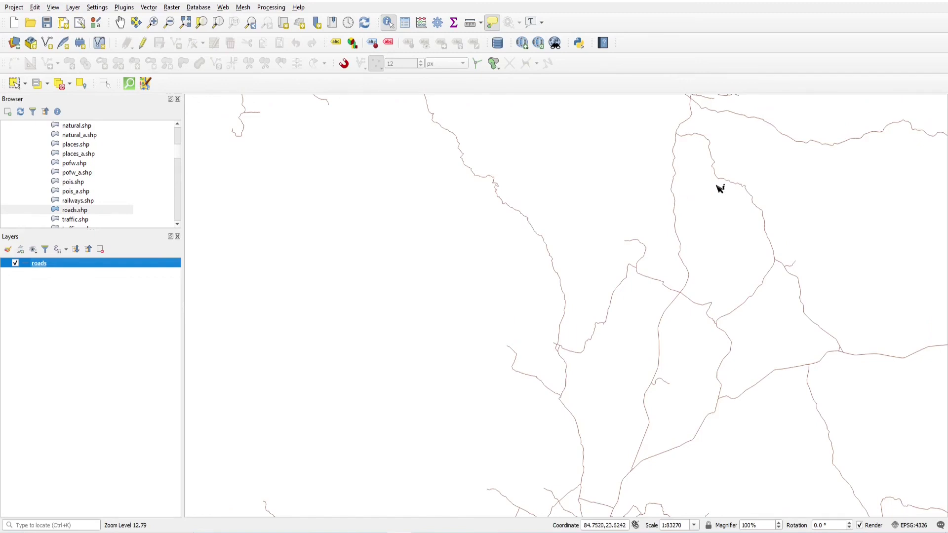
scroll(719, 188, up, 2)
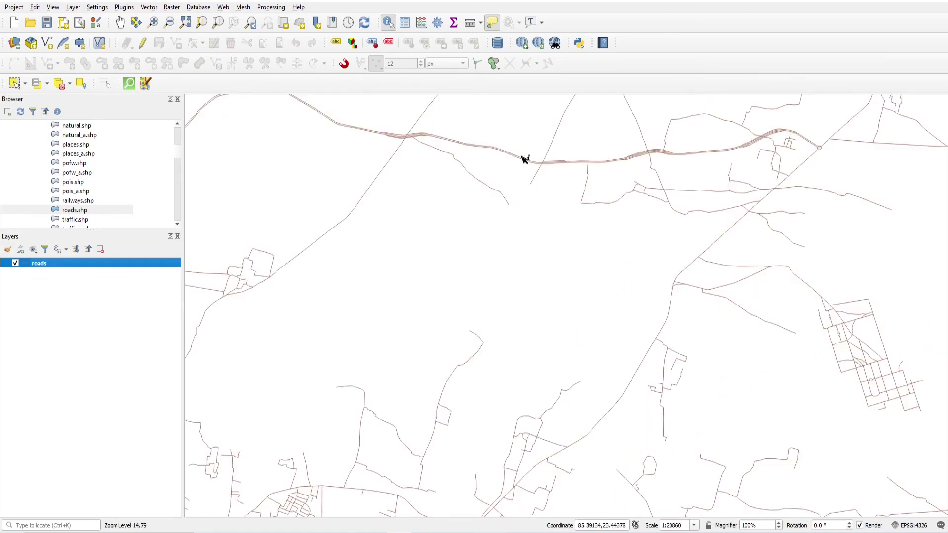
mouse_move(525, 159)
mouse_move(368, 407)
- Examine the map tips of main roads in and around the dense city network
scroll(561, 400, down, 3)
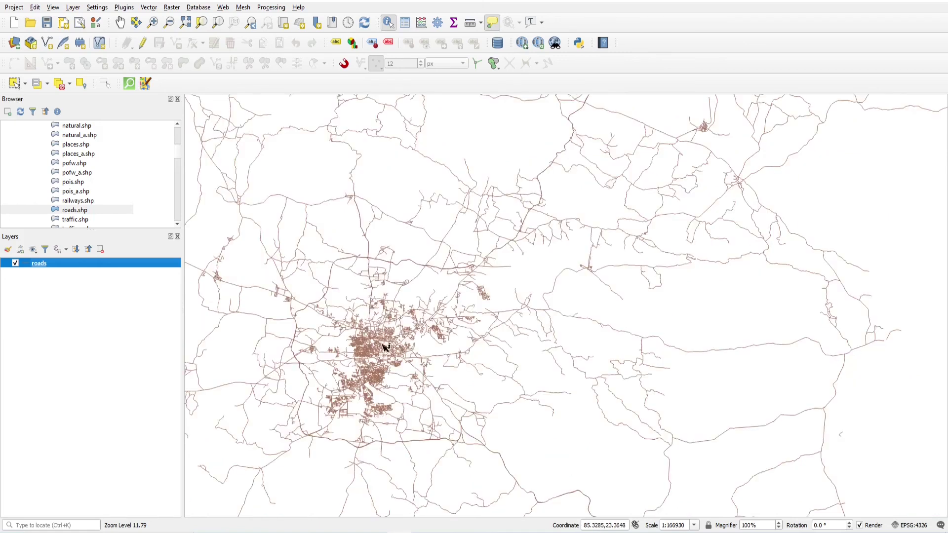
scroll(368, 311, up, 3)
scroll(417, 290, up, 2)
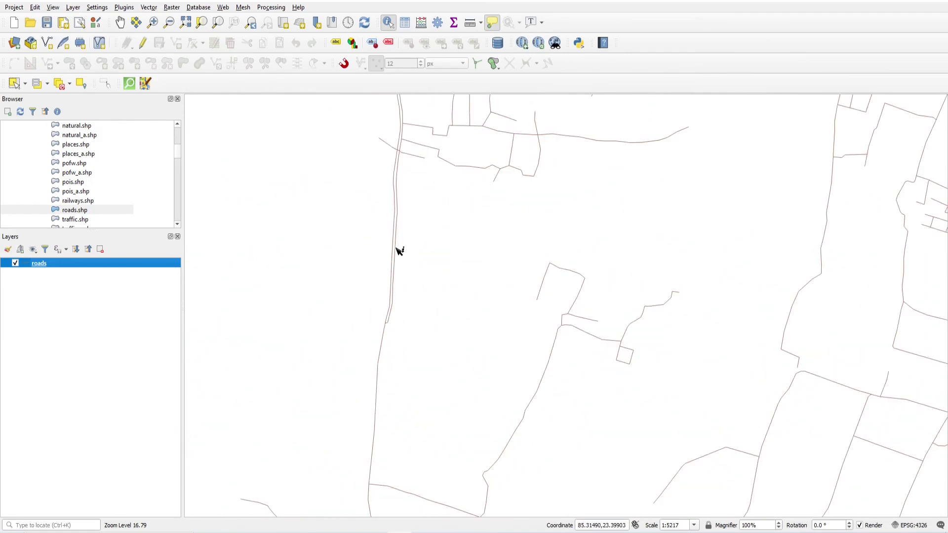
scroll(401, 252, down, 2)
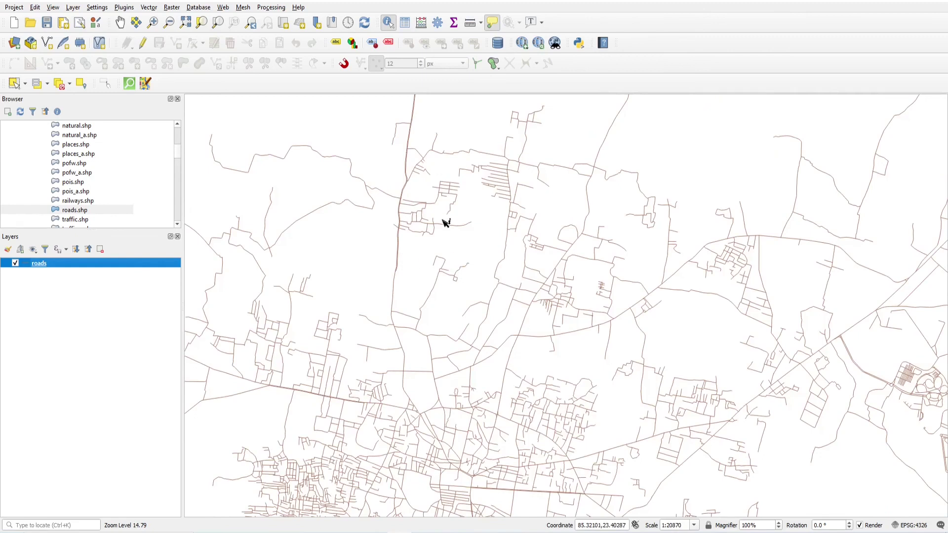
scroll(445, 216, down, 2)
scroll(457, 444, up, 2)
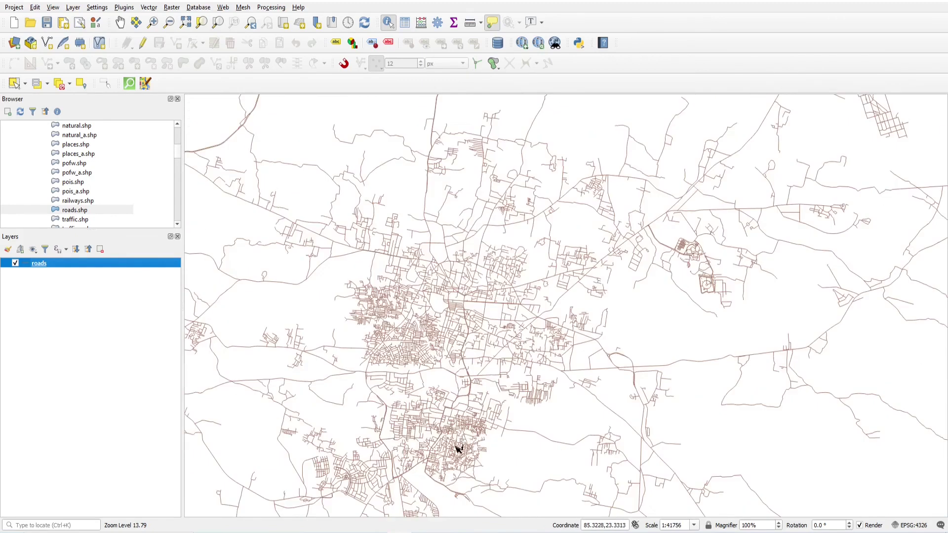
scroll(485, 332, up, 3)
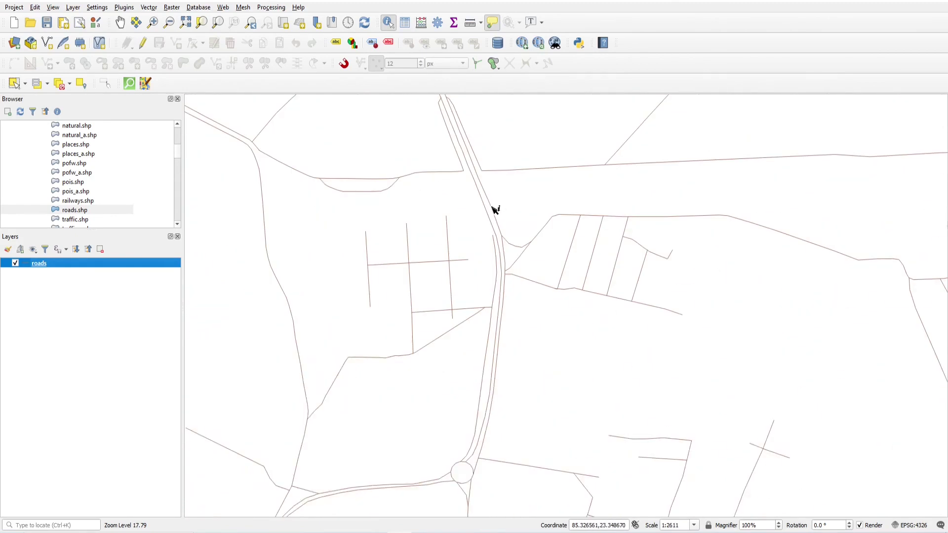
mouse_move(495, 209)
- Return to a wide view of the road network and switch to the Learn QGIS Basics playlist on YouTube
scroll(494, 210, down, 4)
scroll(597, 220, down, 2)
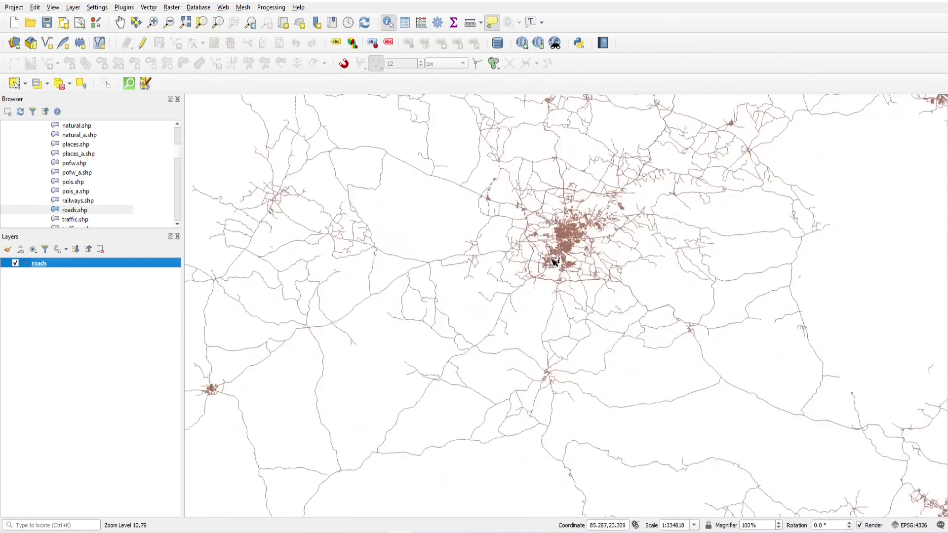
scroll(555, 262, down, 2)
click(280, 532)
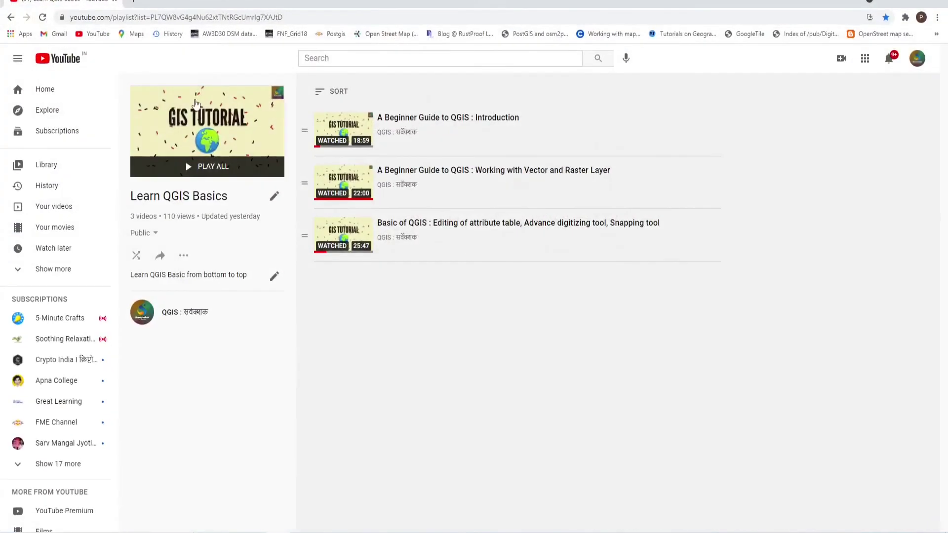